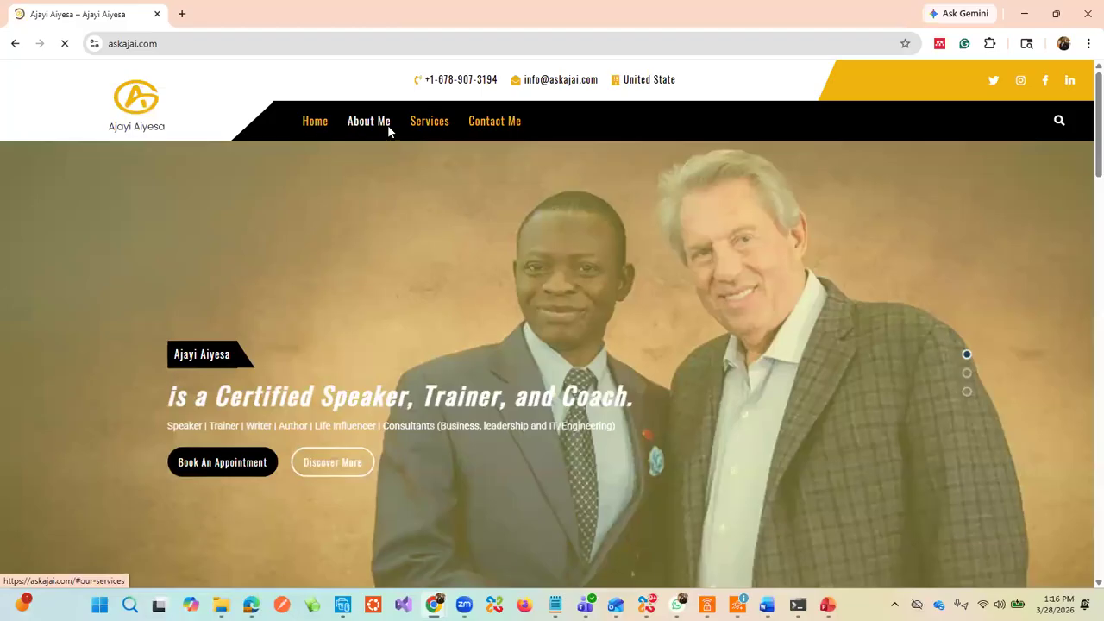
Step: On askajai.com, go through Home and About Me to the Book an Appointment contact form
left_click(318, 122)
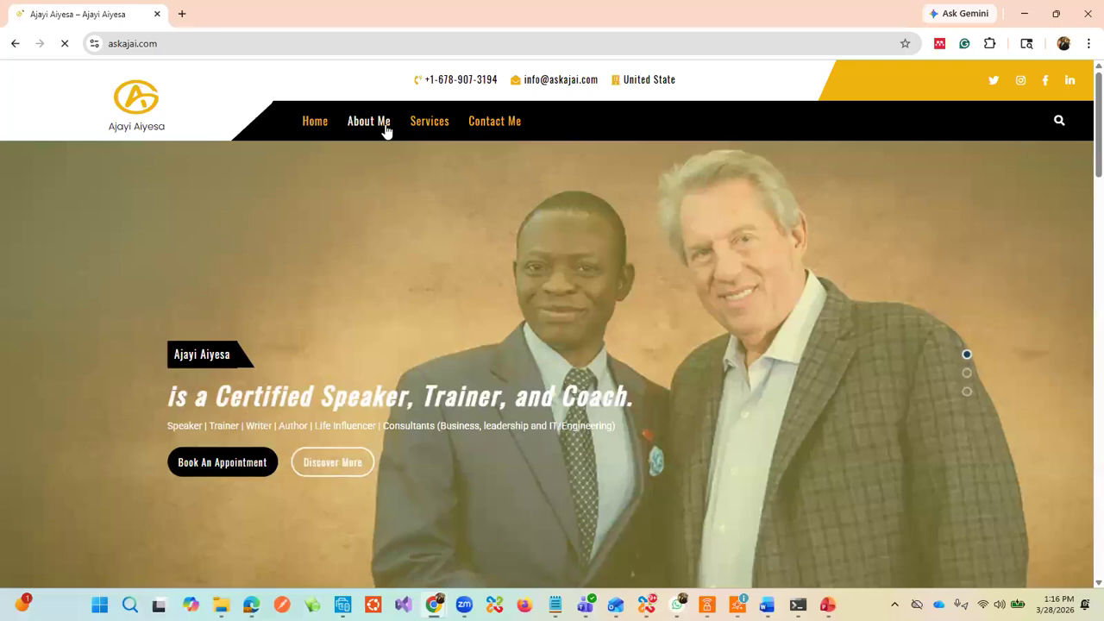
left_click(389, 125)
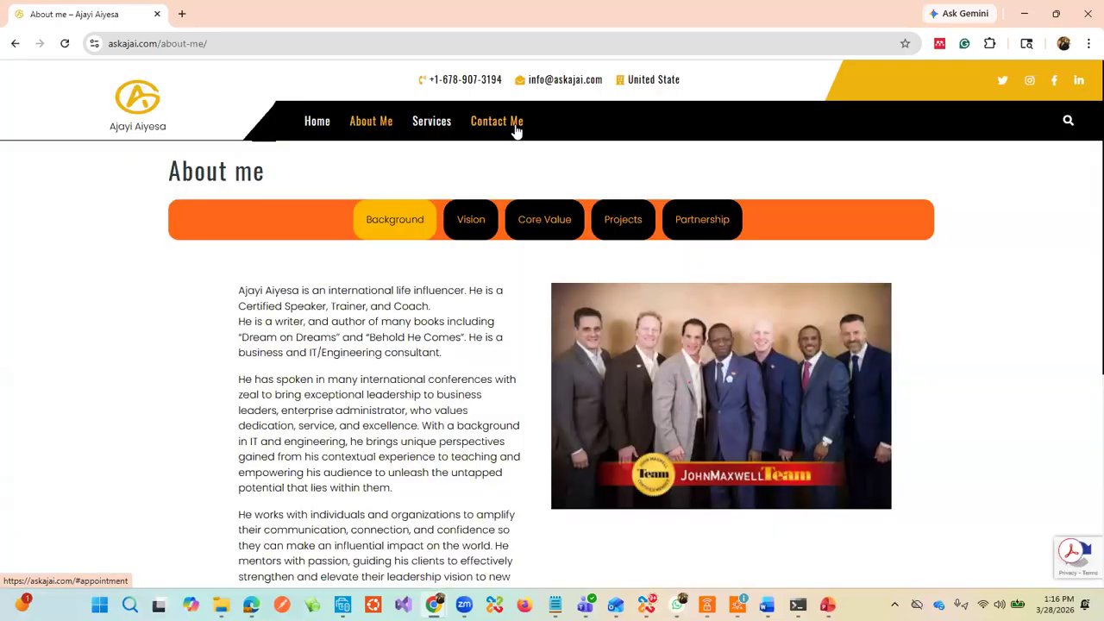
left_click(514, 128)
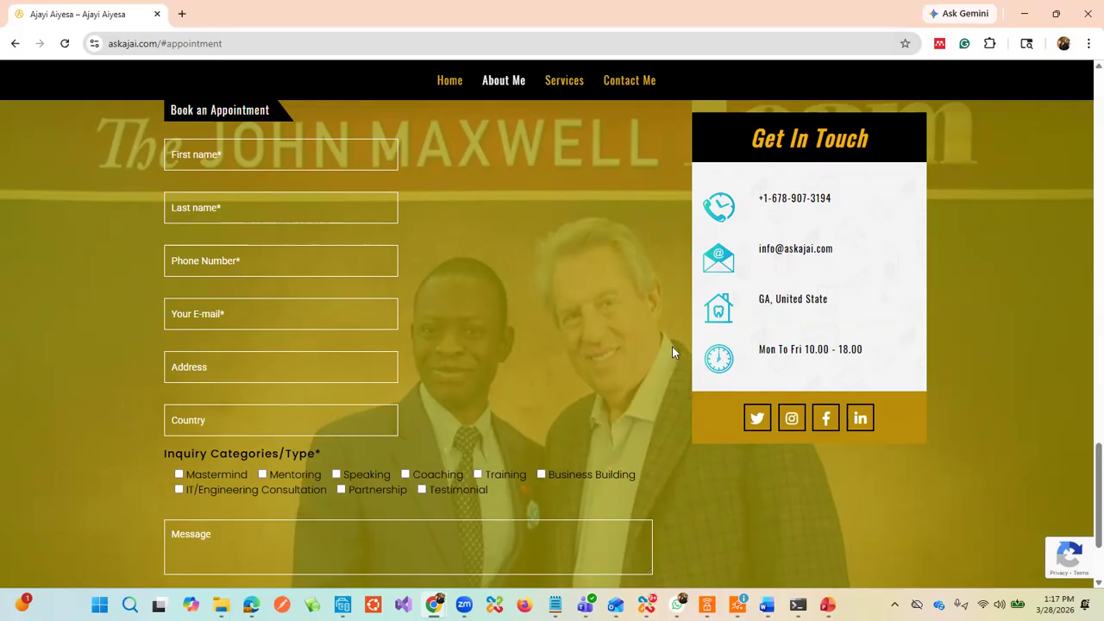
Step: Switch between the Yahoo Mail window and the appointment page, ending on Yahoo Mail
mouse_move(646, 602)
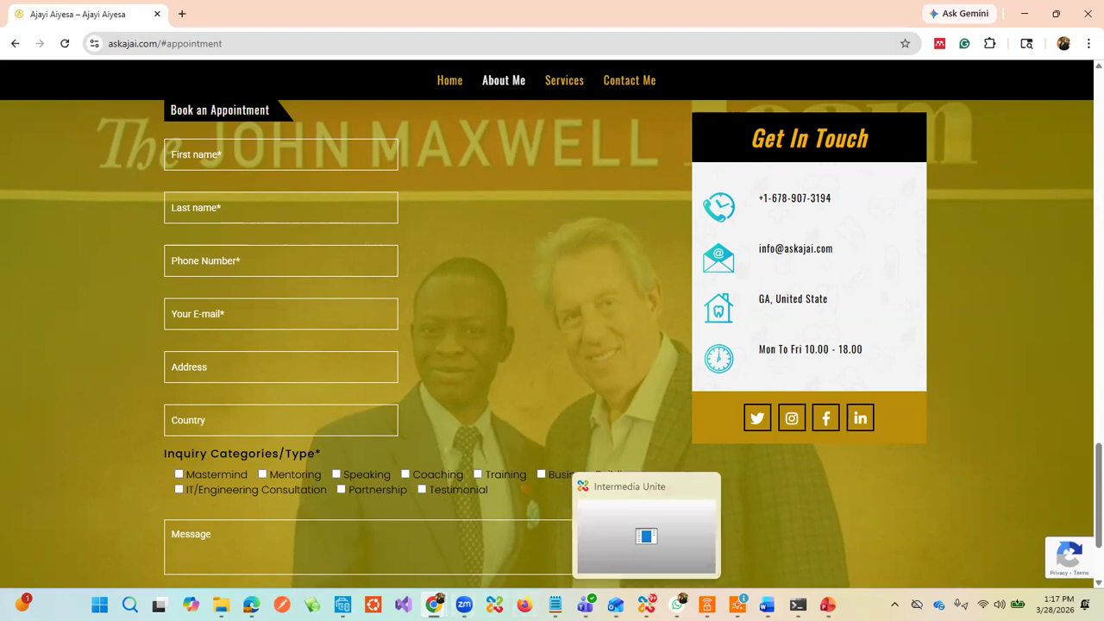
mouse_move(585, 604)
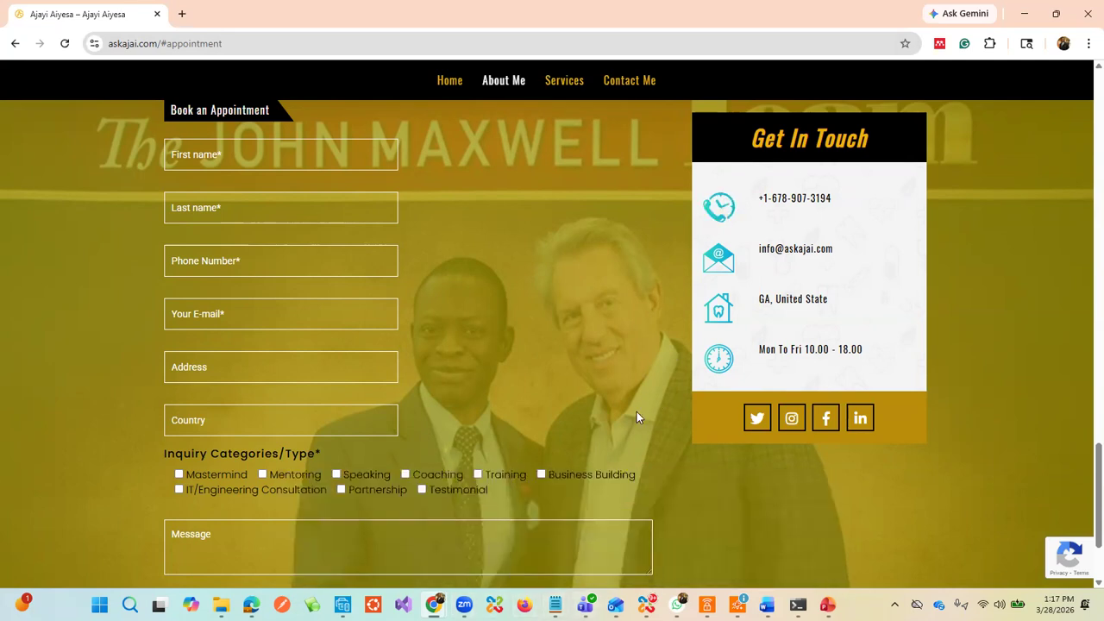
mouse_move(433, 604)
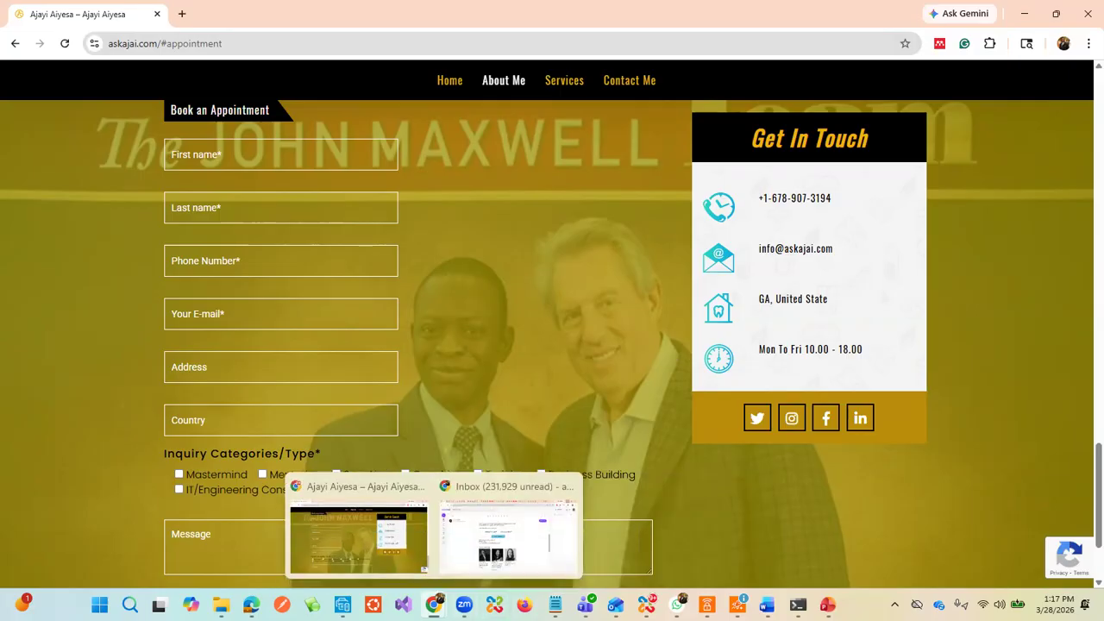
left_click(443, 585)
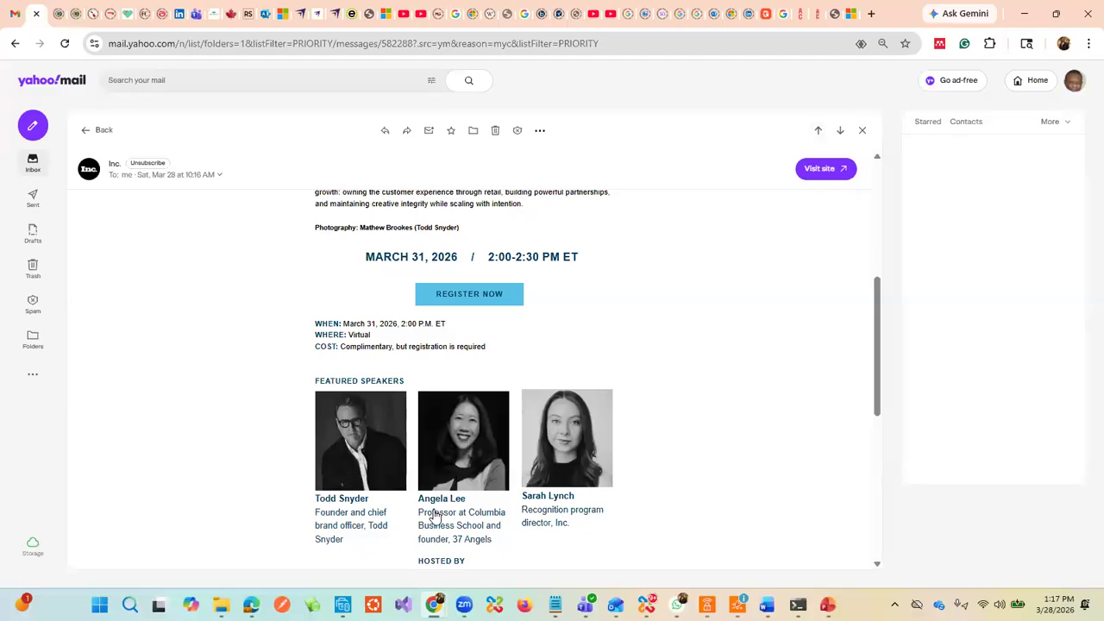
mouse_move(434, 601)
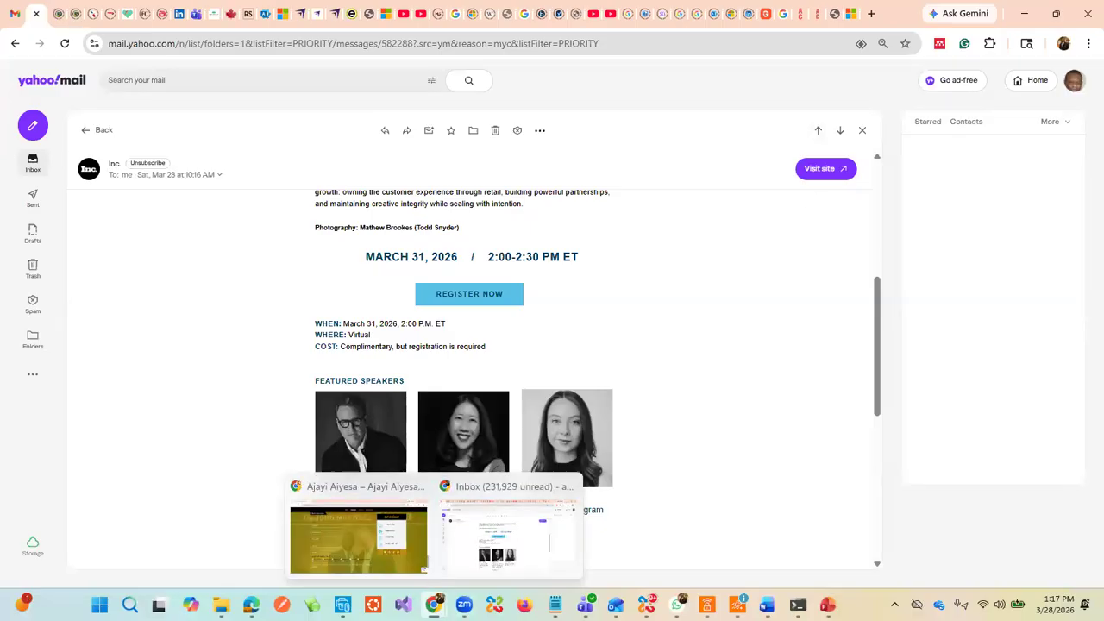
left_click(420, 585)
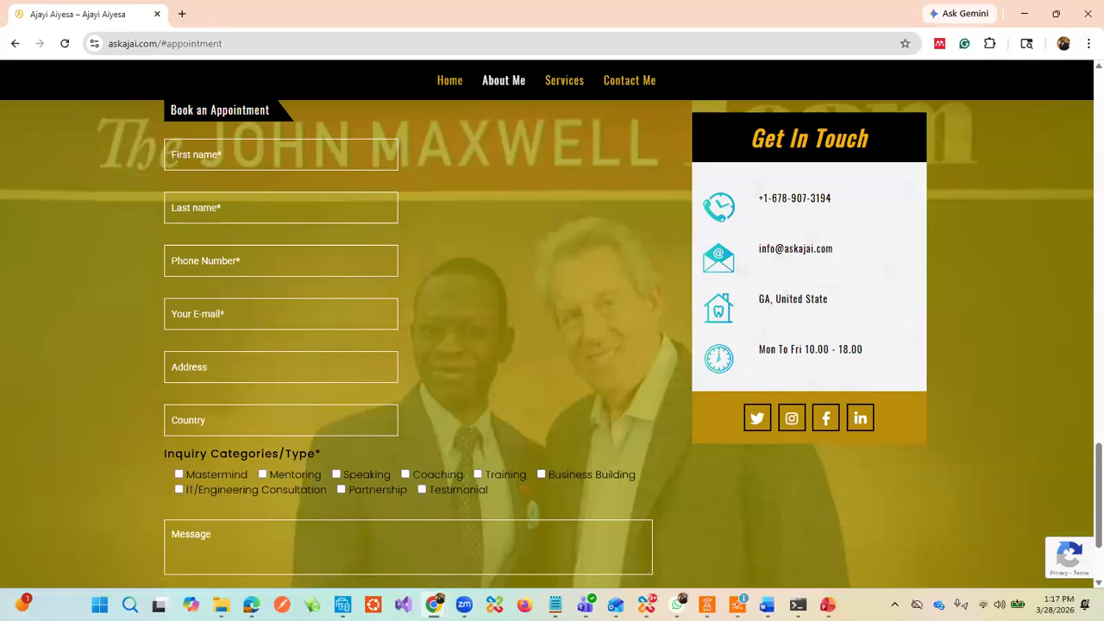
mouse_move(435, 603)
left_click(496, 535)
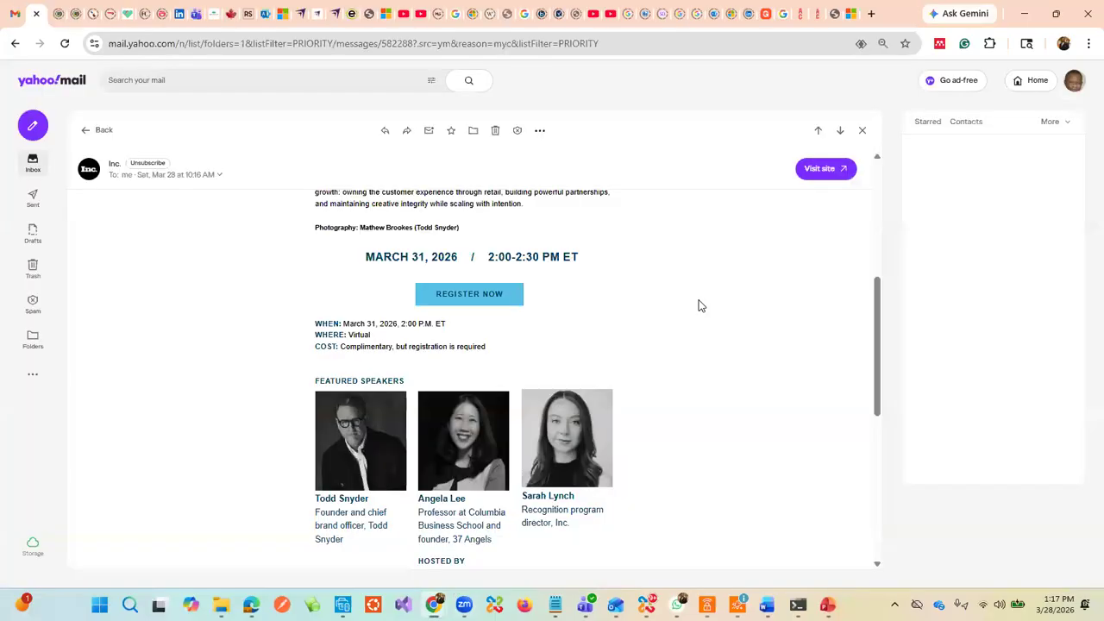
left_click(1085, 47)
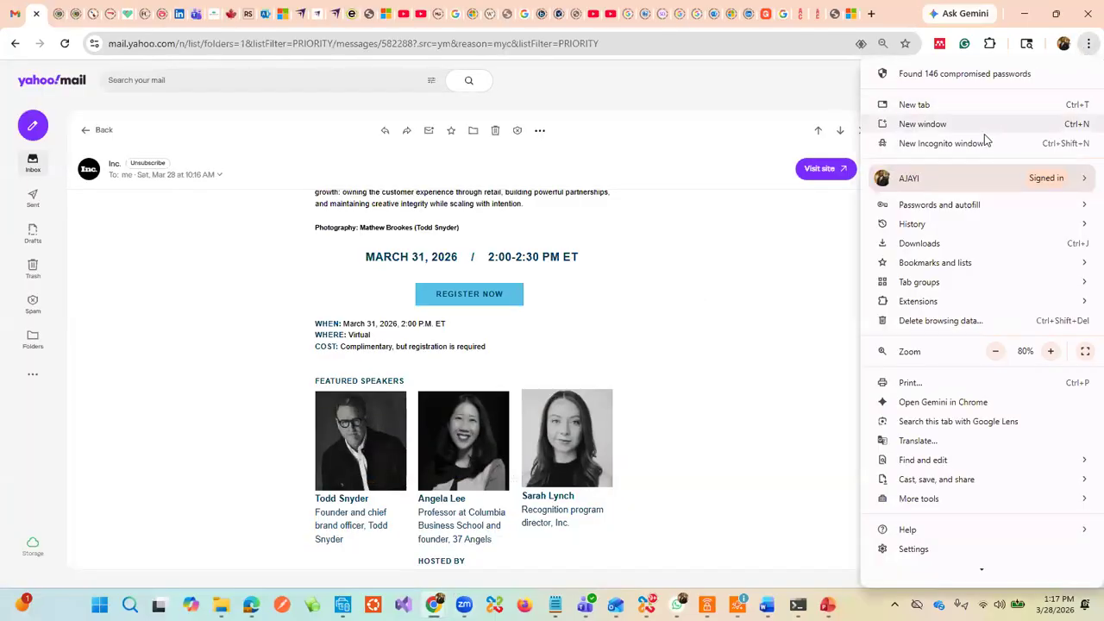
Step: Load admin.microsoft.com in a new Incognito window to reach the Microsoft sign-in page
left_click(845, 146)
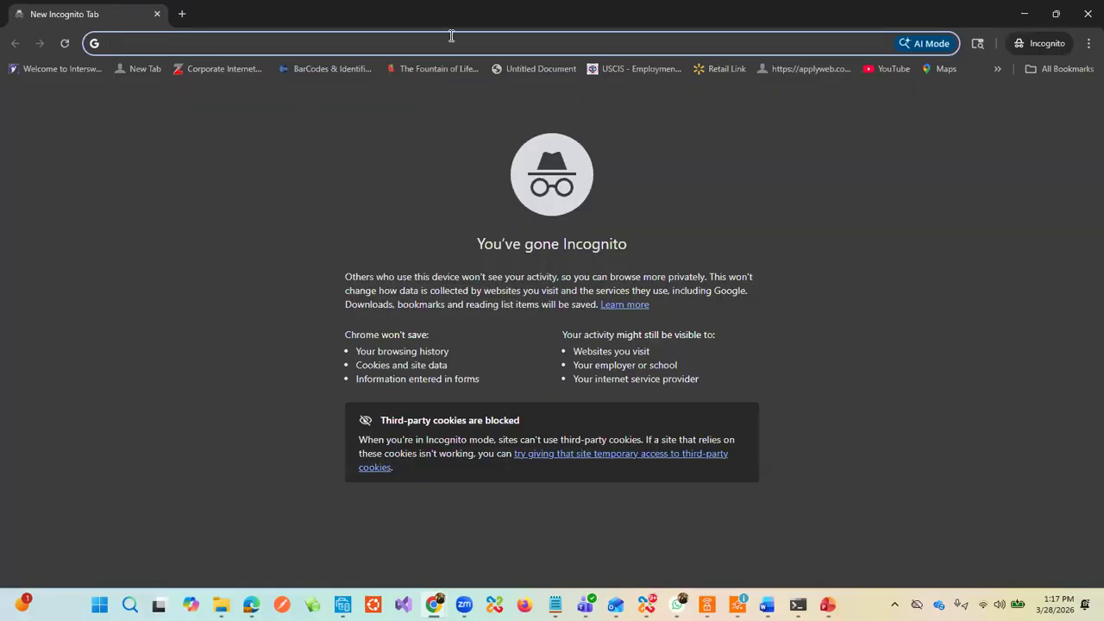
type("admin.microsoft.com/#/homepage")
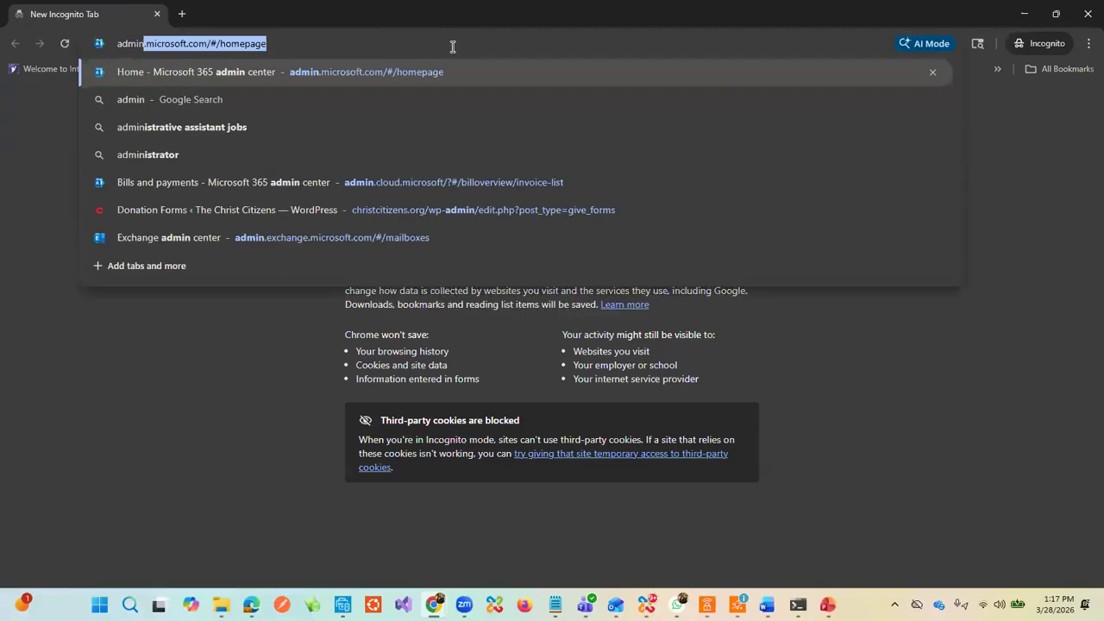
key("Return")
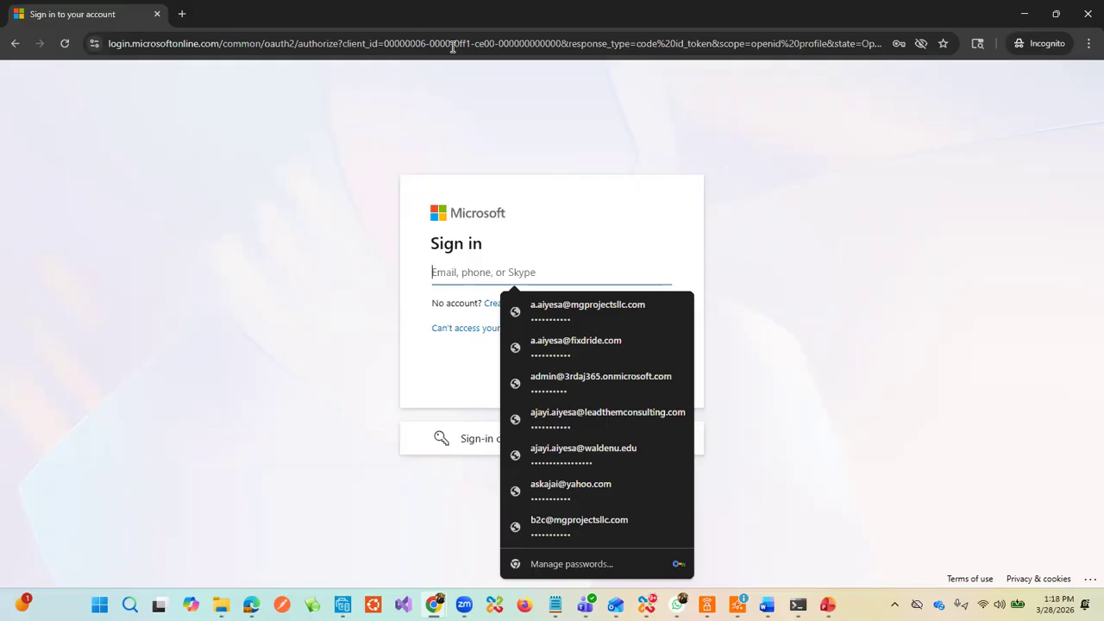
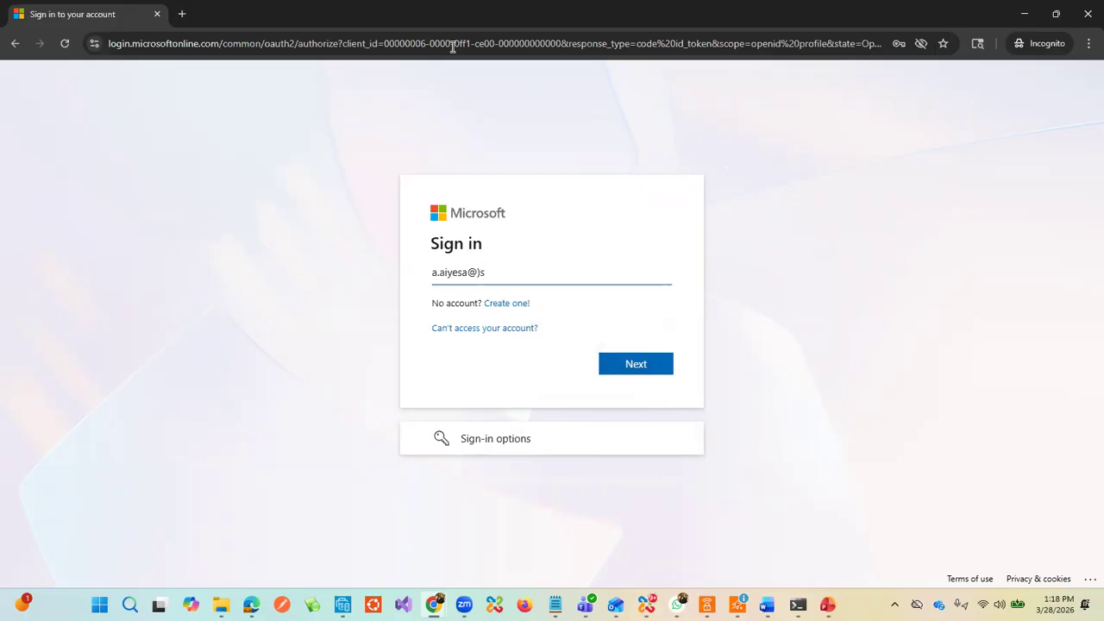
Step: Enter the tenant admin account's email address, correcting the typos before continuing
key("Left")
key("Left")
key("Left")
key("Left")
left_click(642, 371)
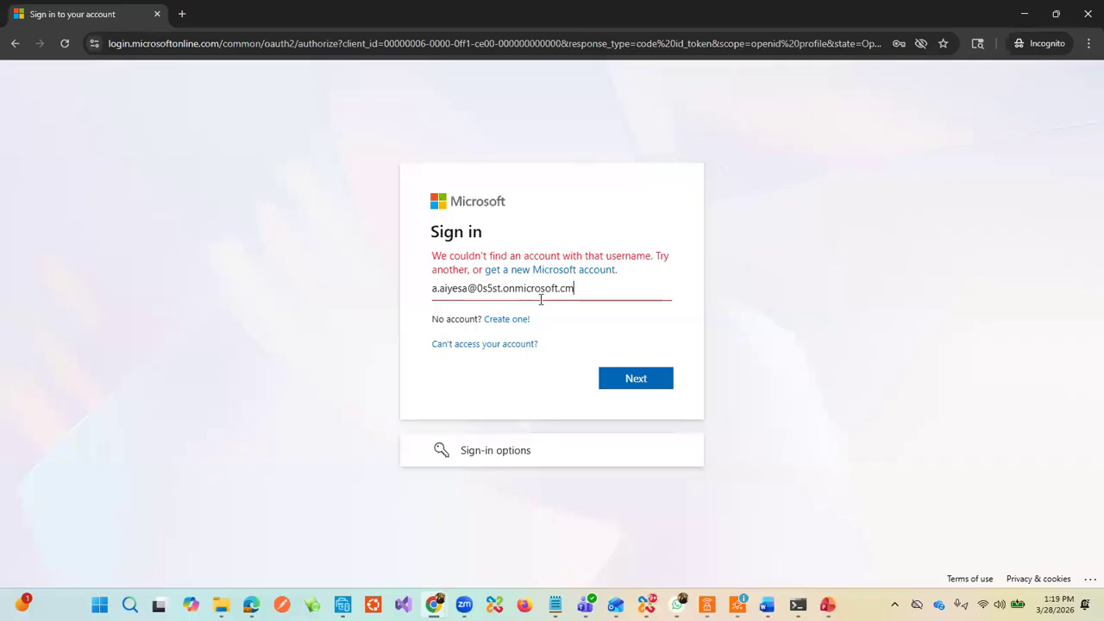
key("BackSpace")
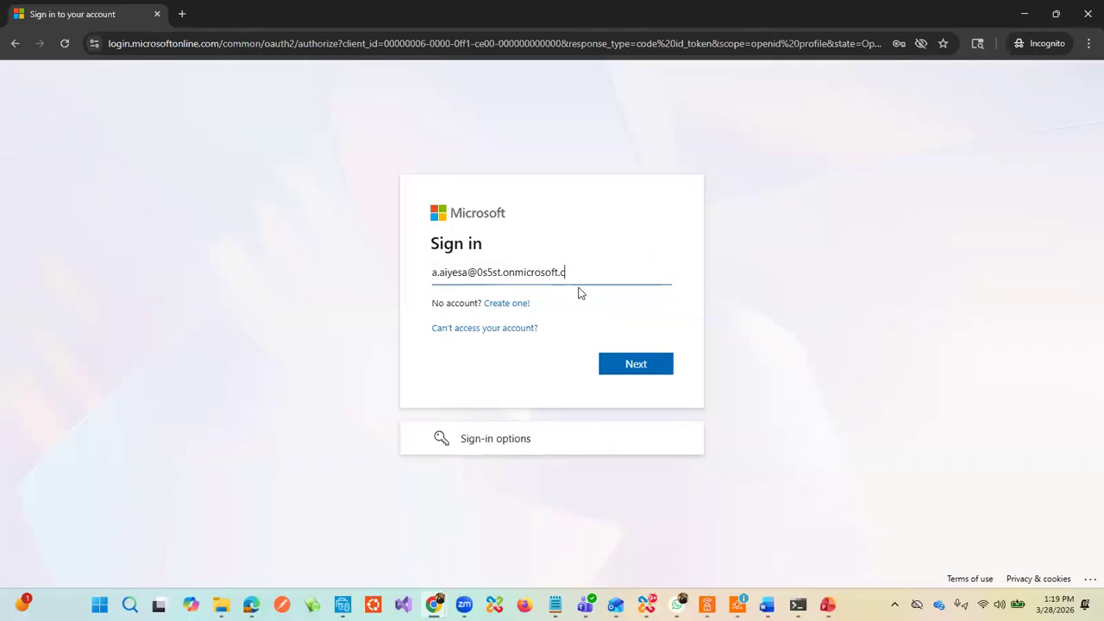
type("om")
left_click(646, 371)
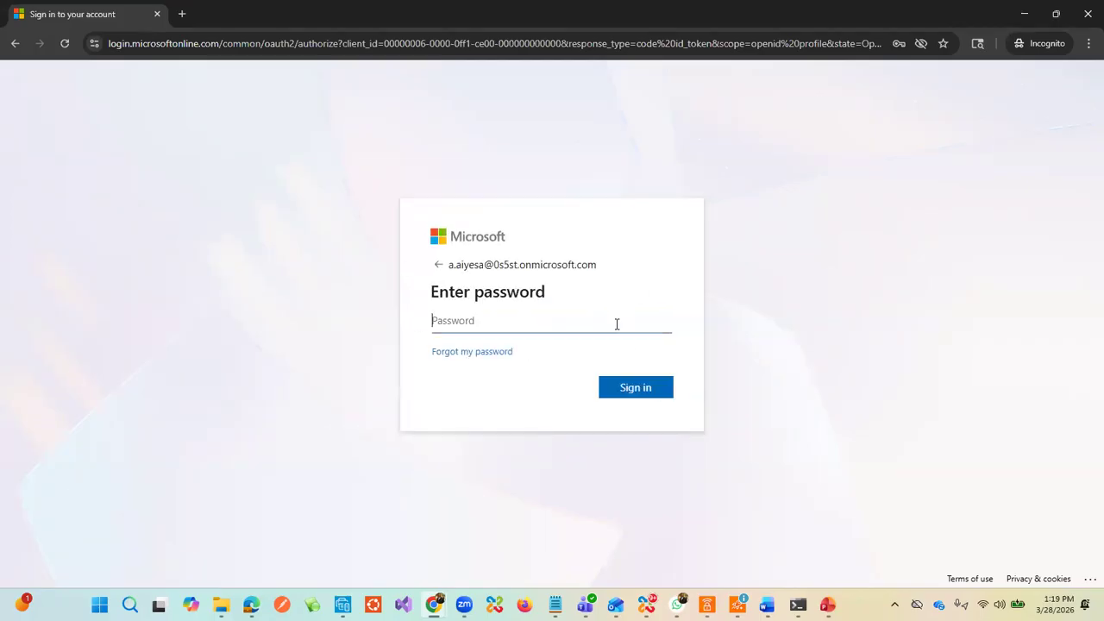
Step: Enter the account password, sign in, and choose to stay signed in
left_click(580, 331)
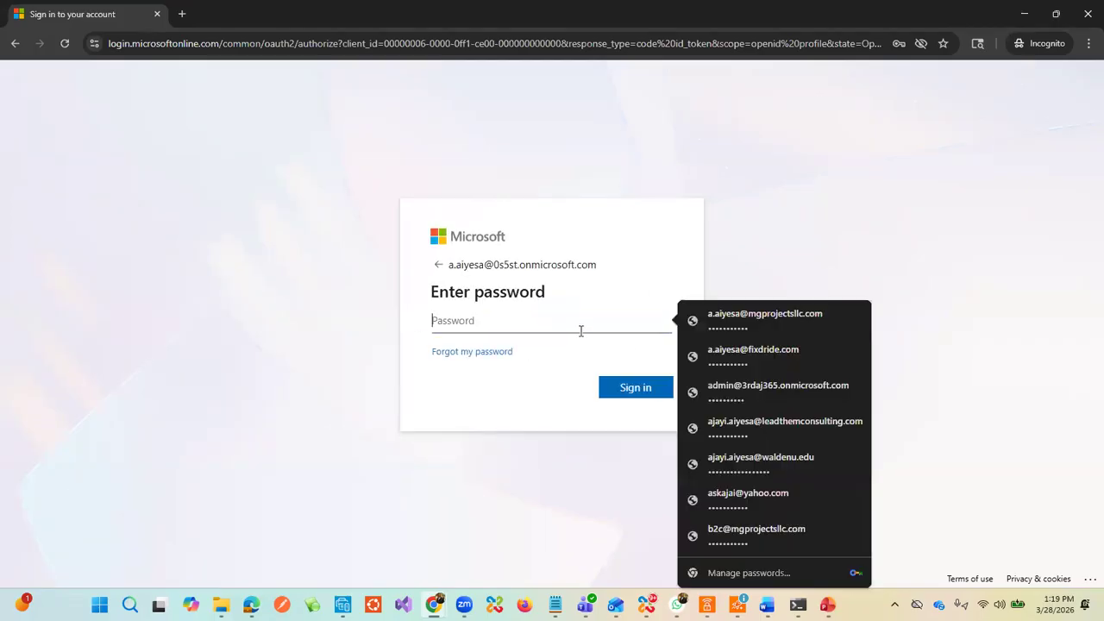
type("***************")
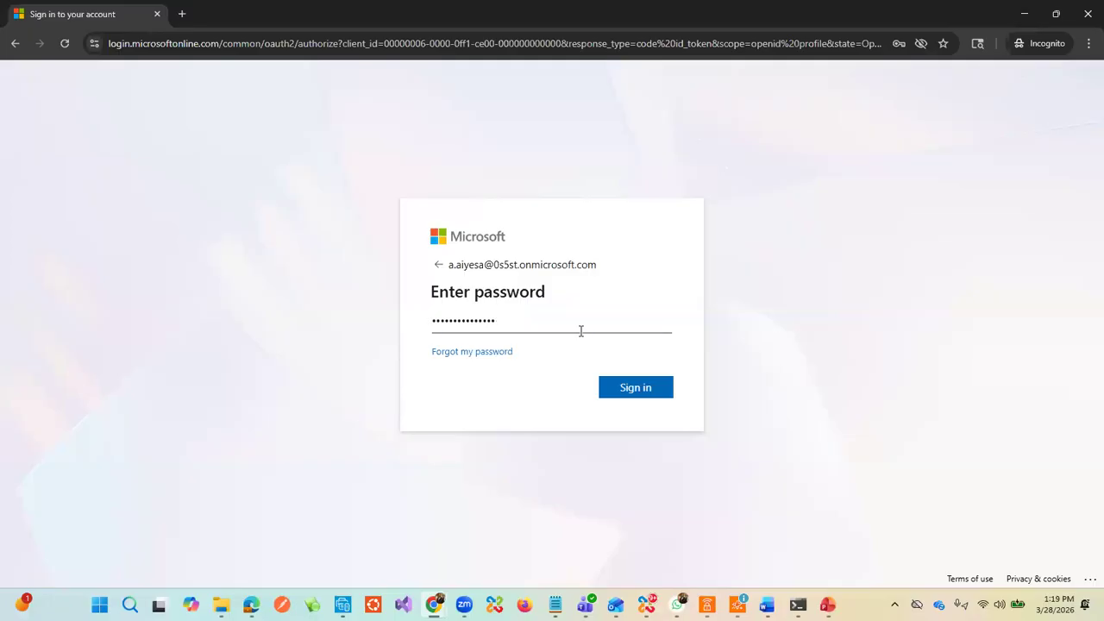
left_click(657, 387)
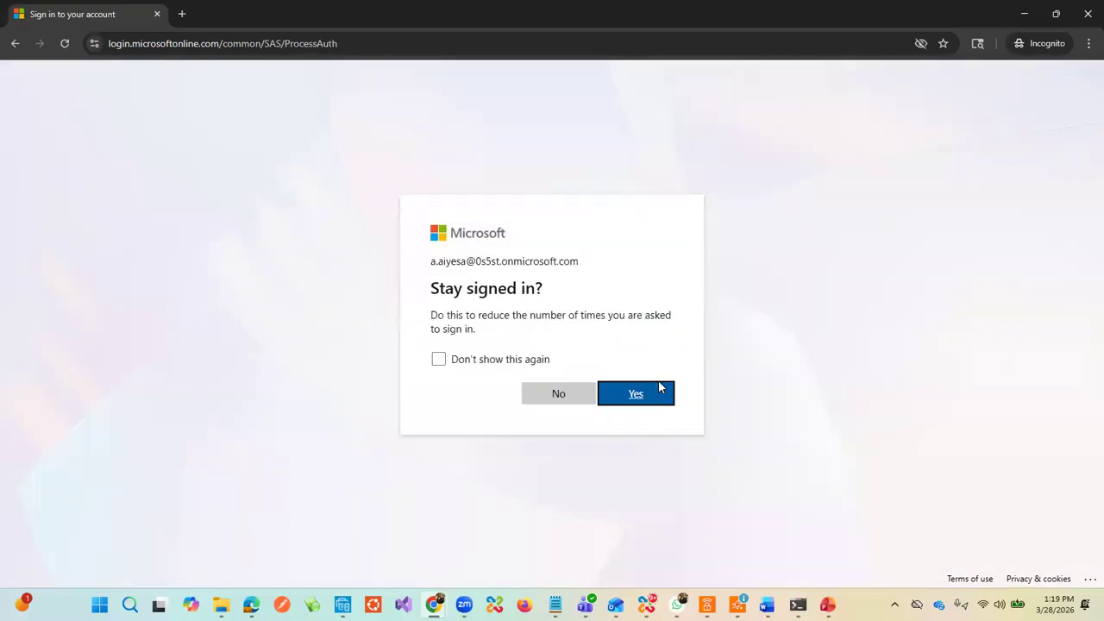
left_click(660, 394)
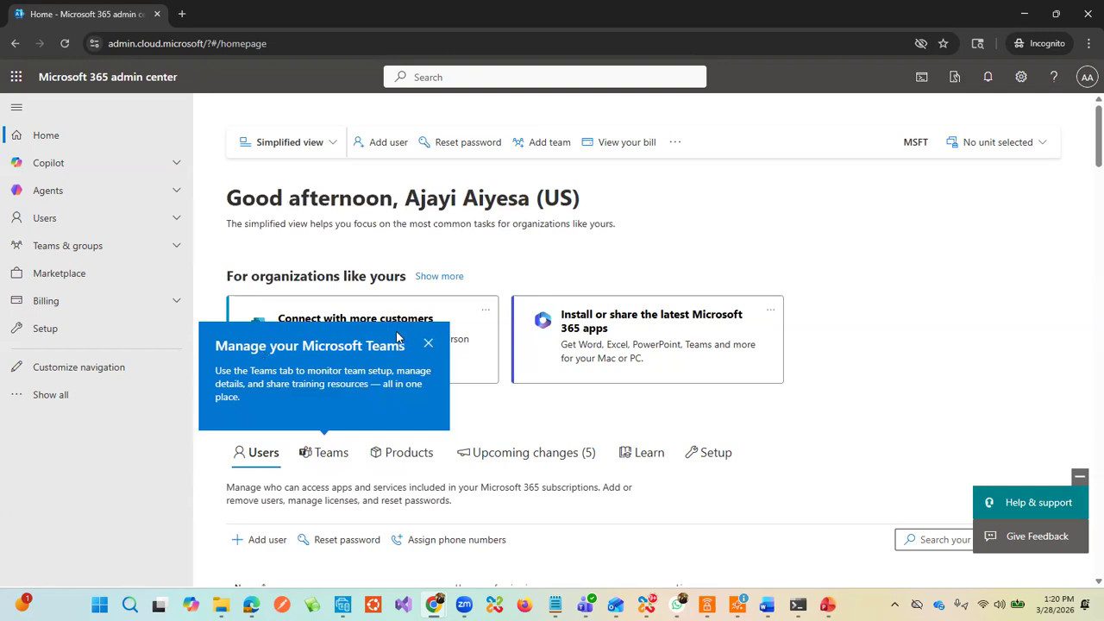
Step: Dismiss the Teams tip, then open SharePoint from Admin centers under Show all
left_click(426, 344)
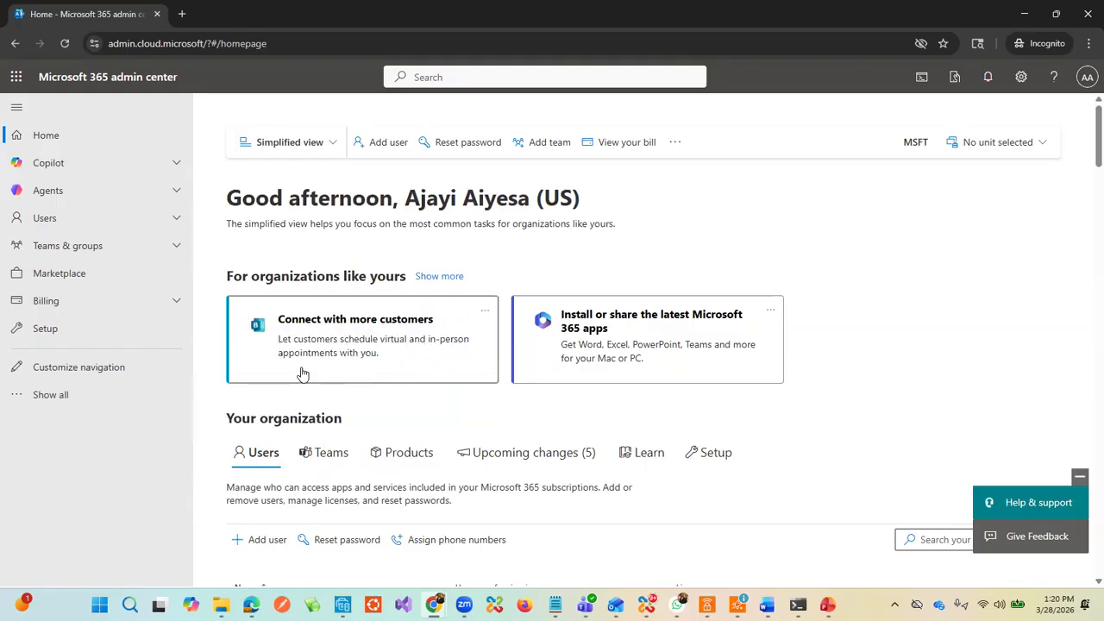
scroll(298, 371, "down", 4)
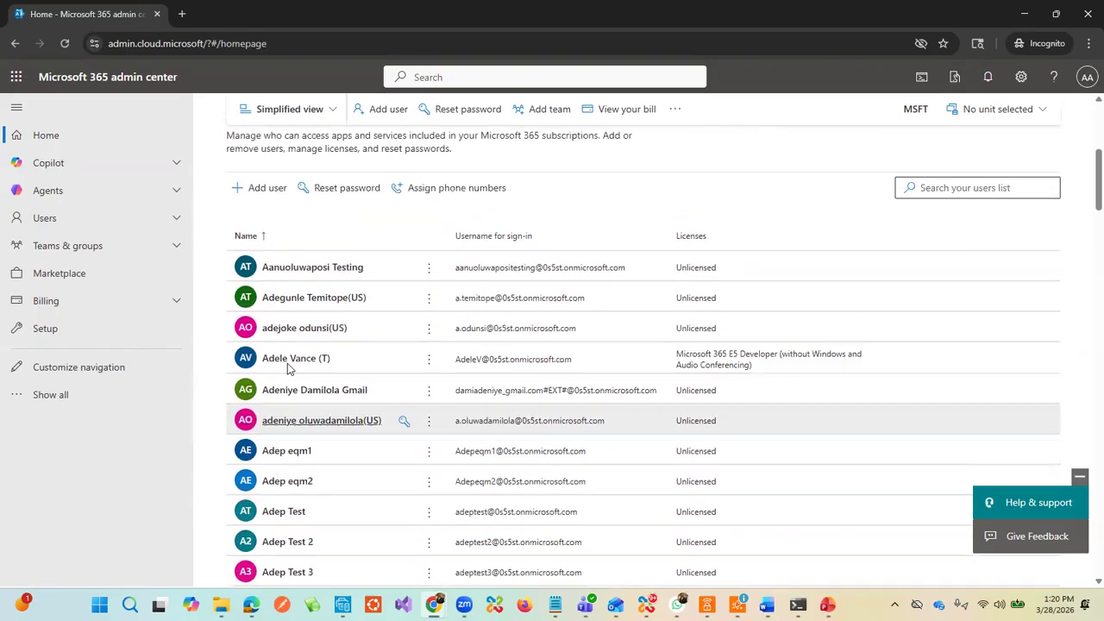
scroll(289, 368, "up", 3)
left_click(38, 395)
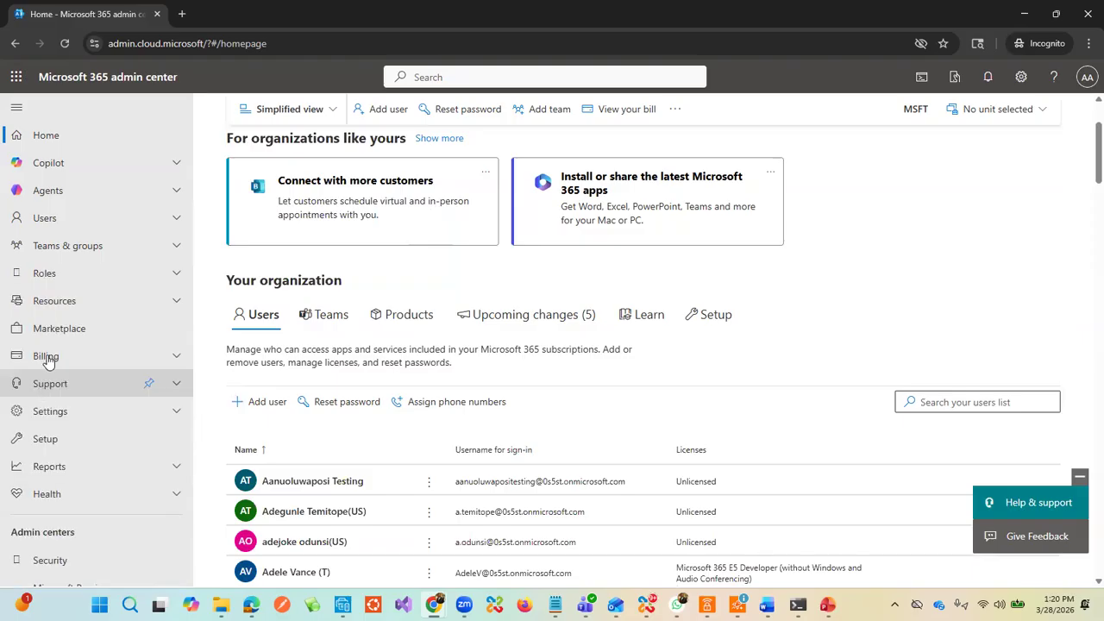
scroll(64, 345, "down", 3)
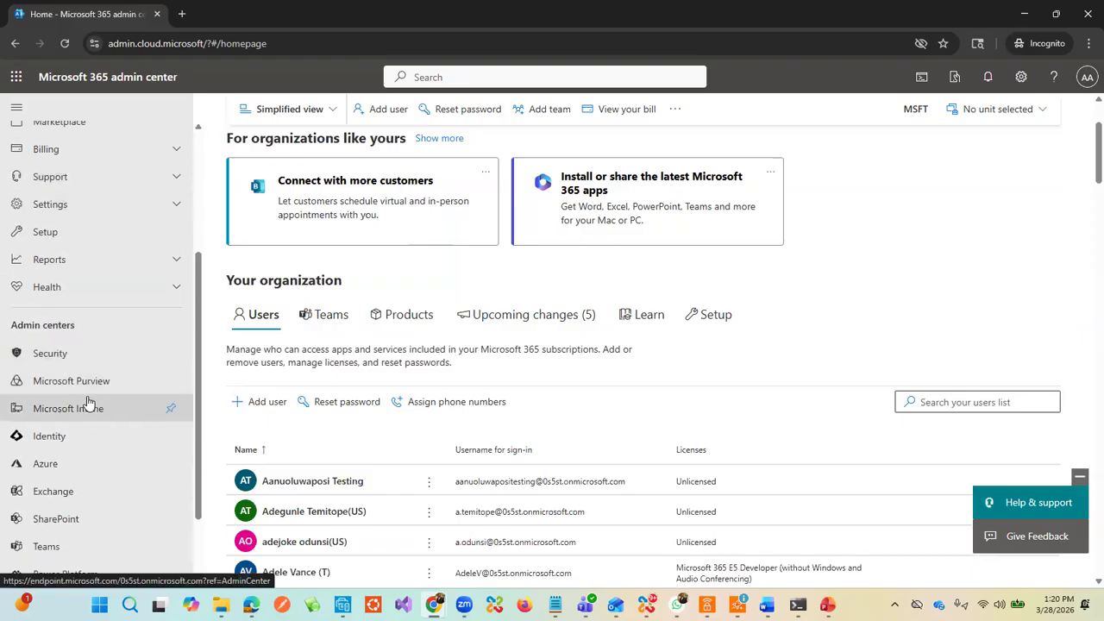
scroll(86, 409, "down", 2)
left_click(69, 423)
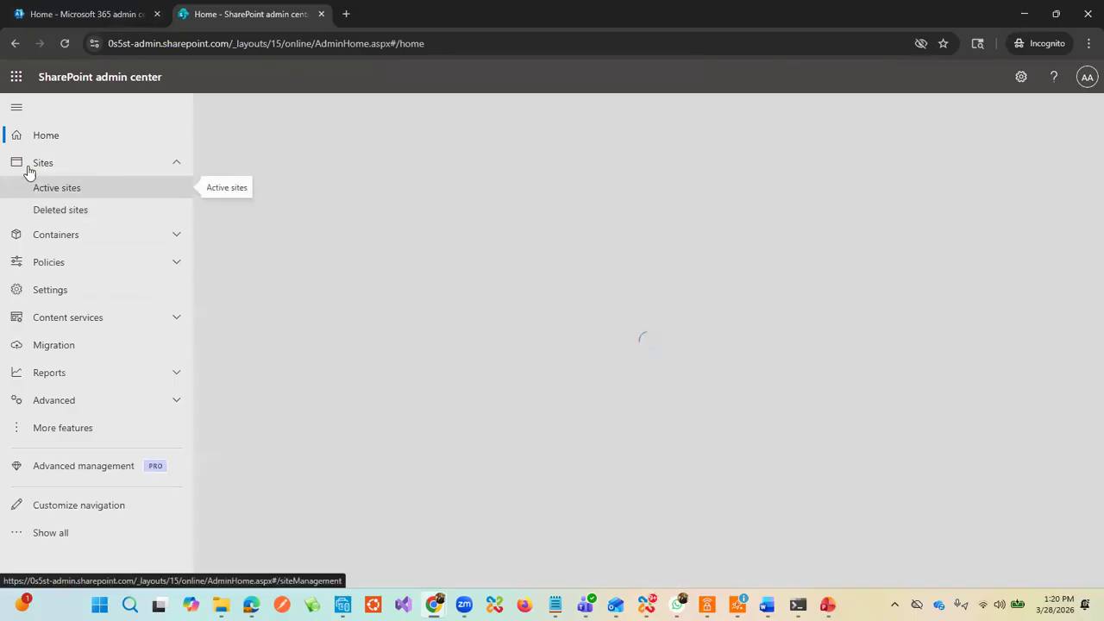
Step: Open Active sites, try the access-denied cd_m365_group site, then close its details panel
left_click(52, 188)
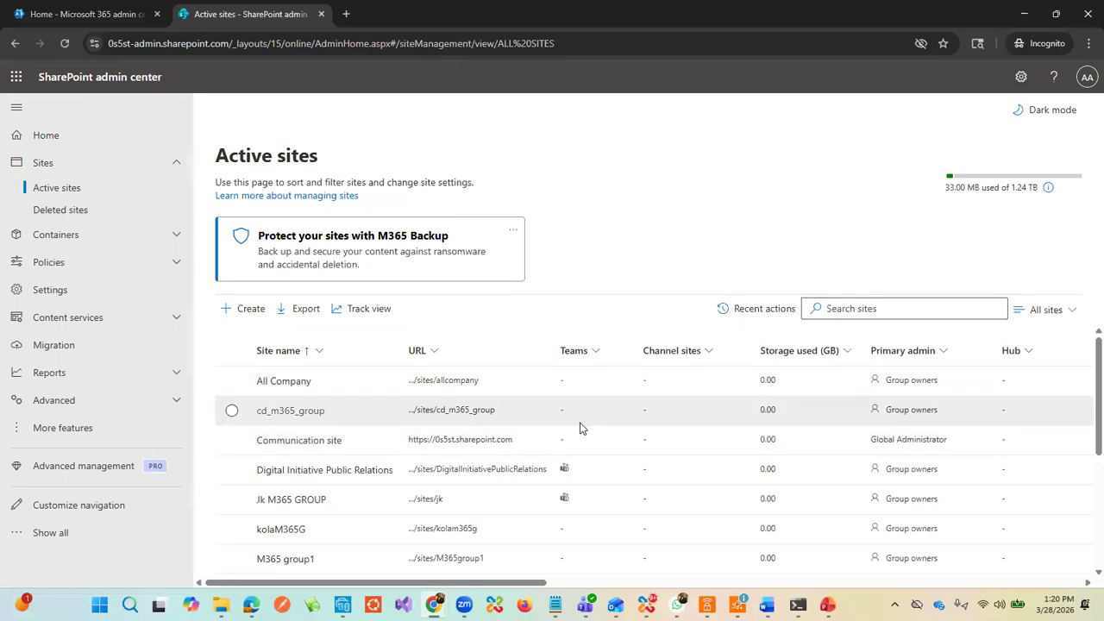
mouse_move(566, 475)
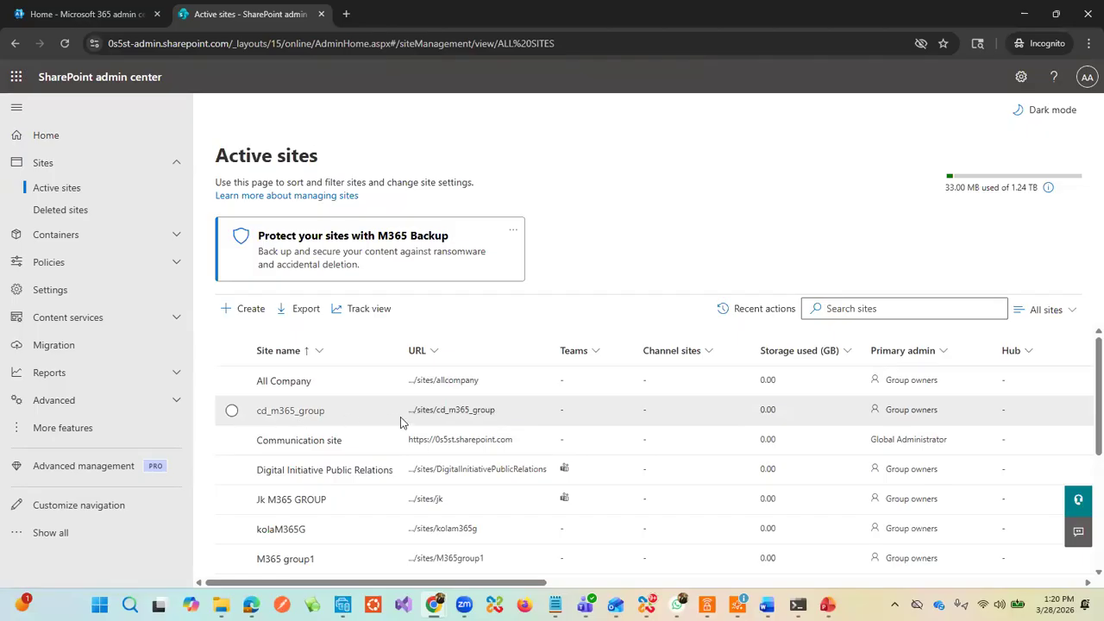
left_click(474, 410)
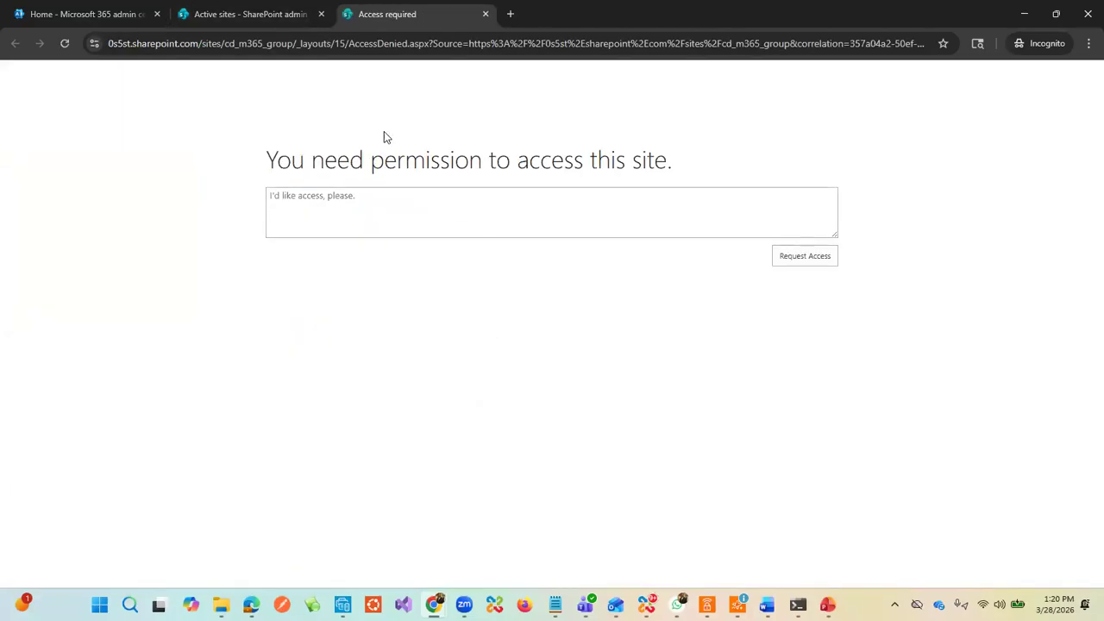
left_click(277, 14)
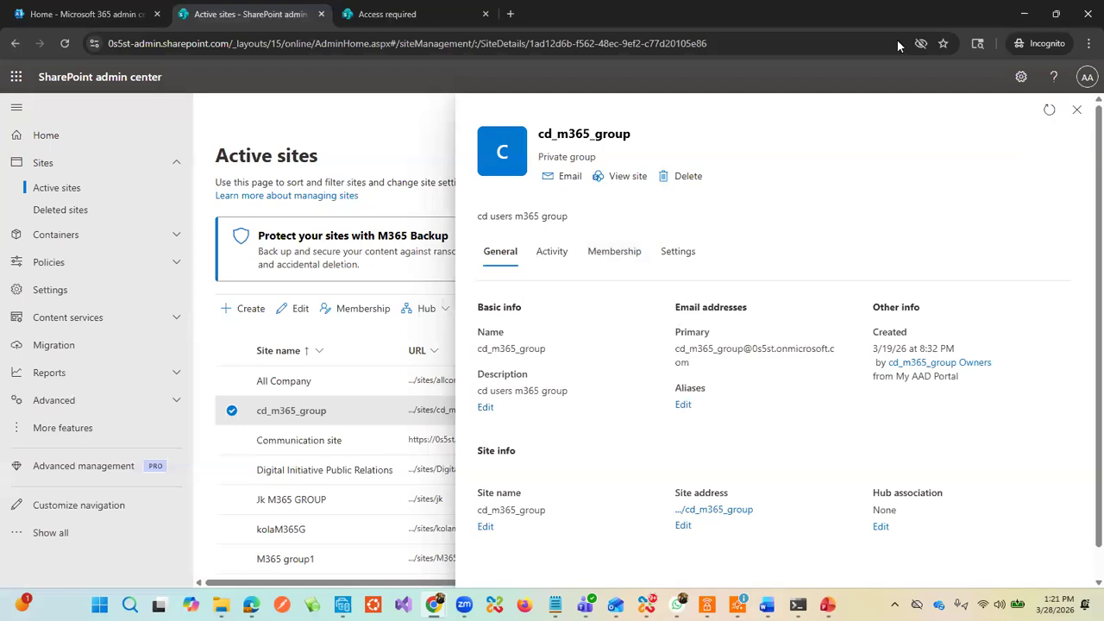
left_click(1077, 110)
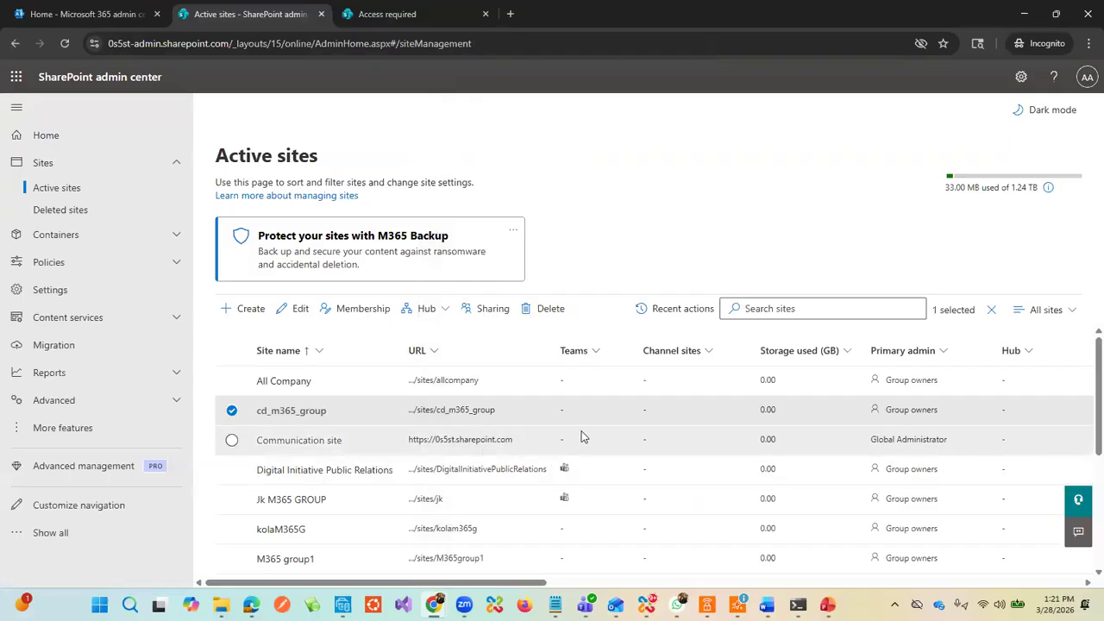
scroll(419, 417, "down", 2)
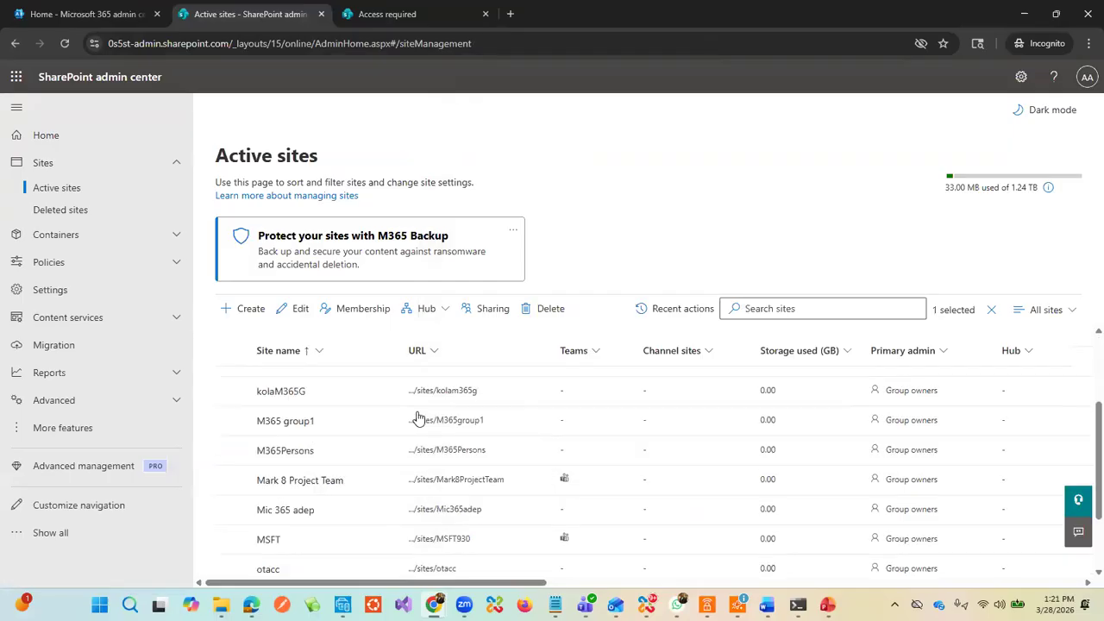
scroll(409, 424, "up", 2)
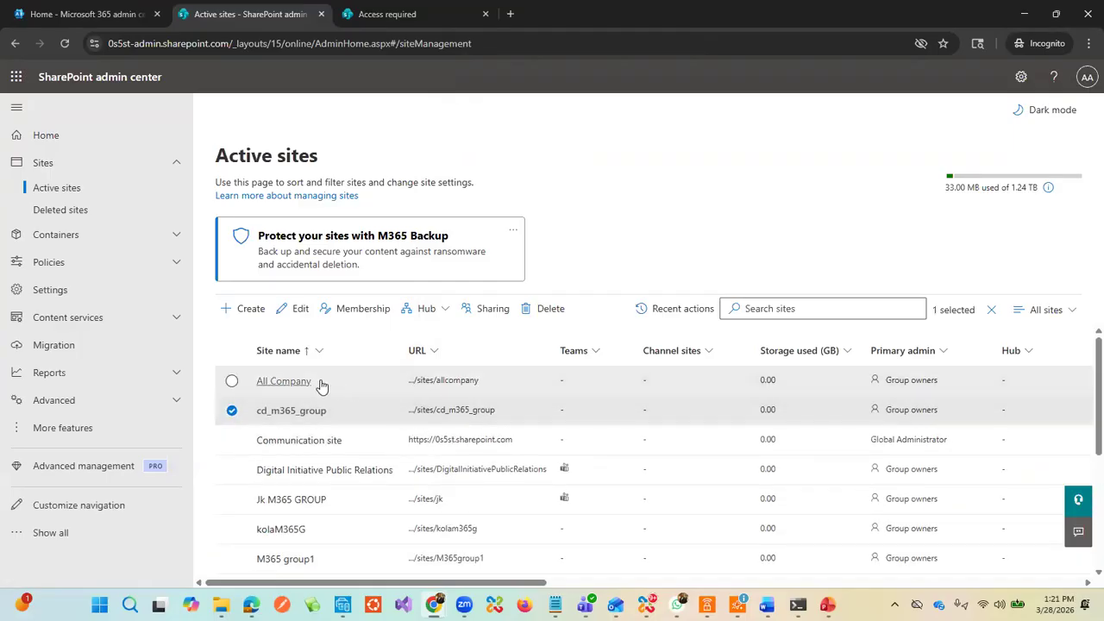
Step: Review the All Company site's details panel and open its .../allcompany site address
left_click(285, 381)
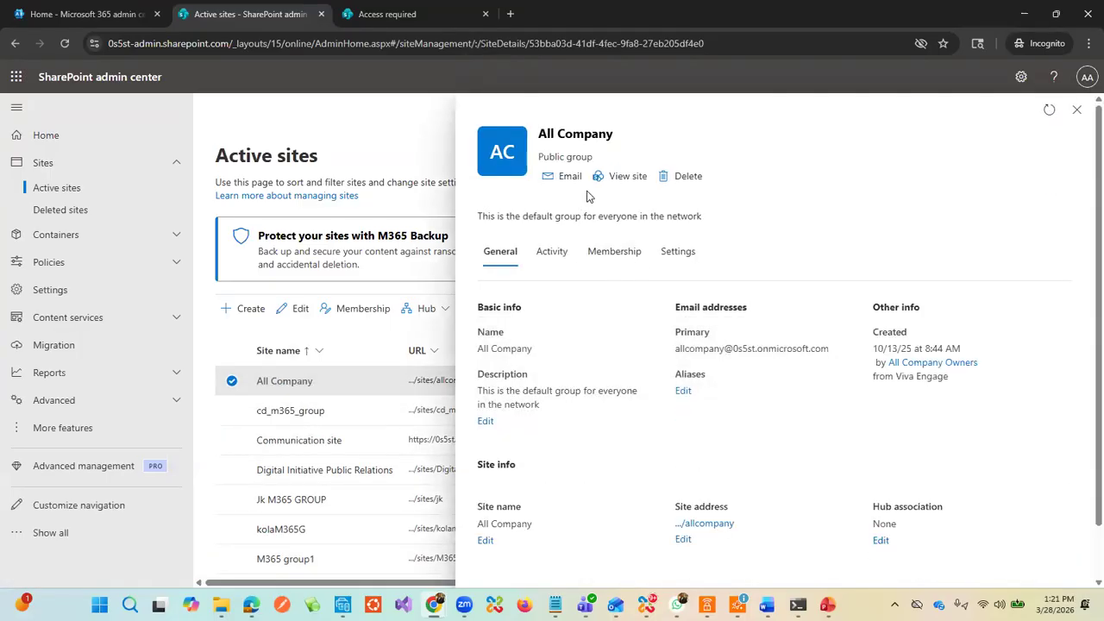
scroll(627, 384, "down", 1)
scroll(627, 385, "up", 1)
scroll(607, 347, "down", 1)
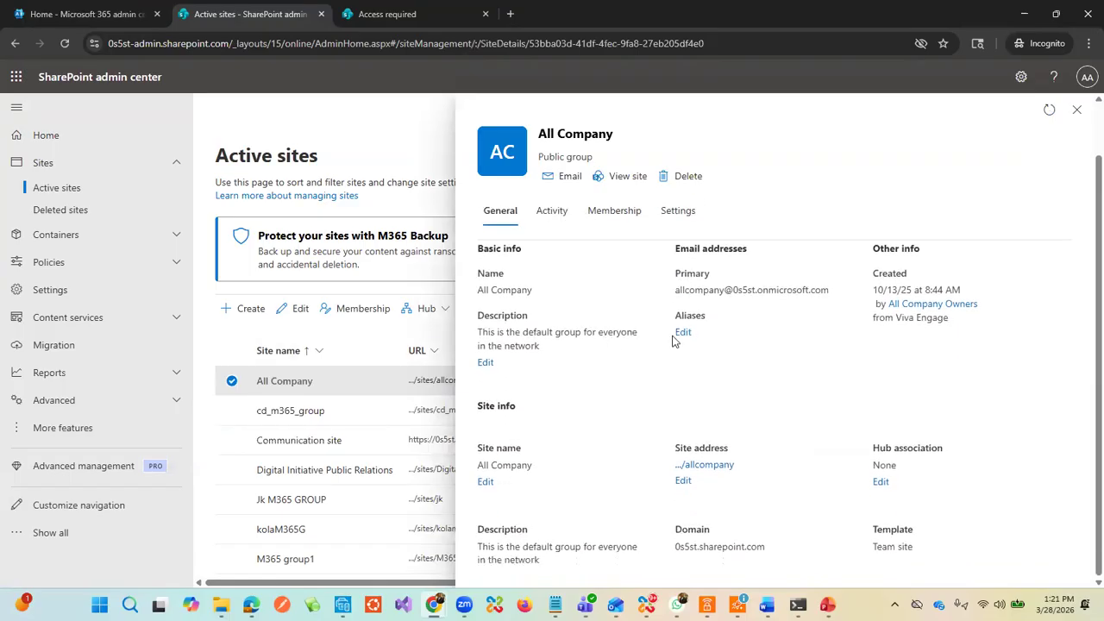
left_click(911, 307)
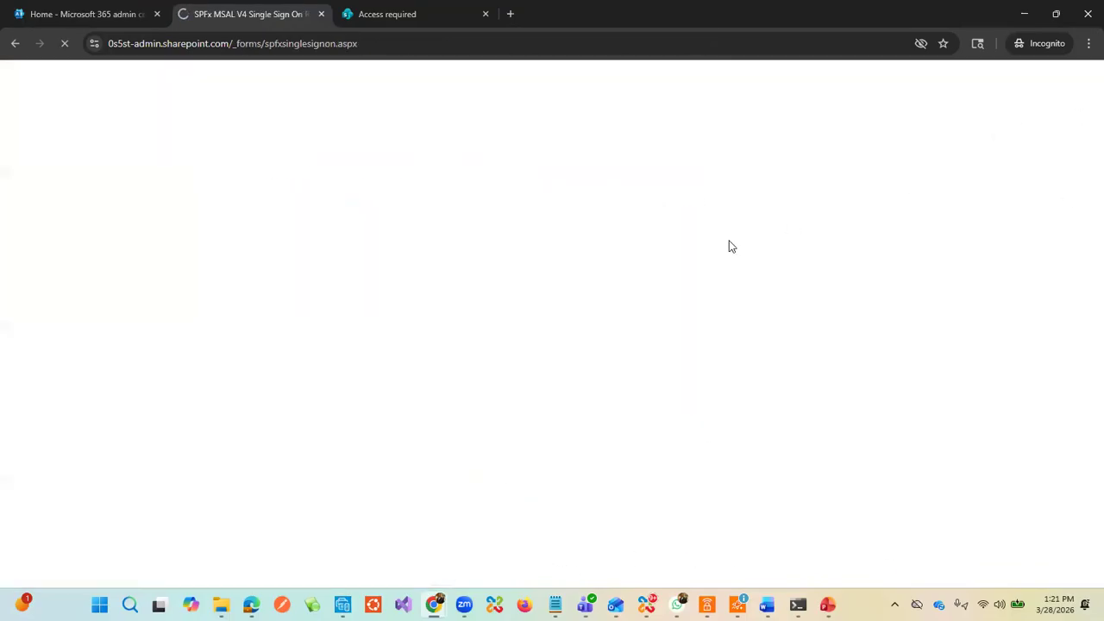
left_click(14, 43)
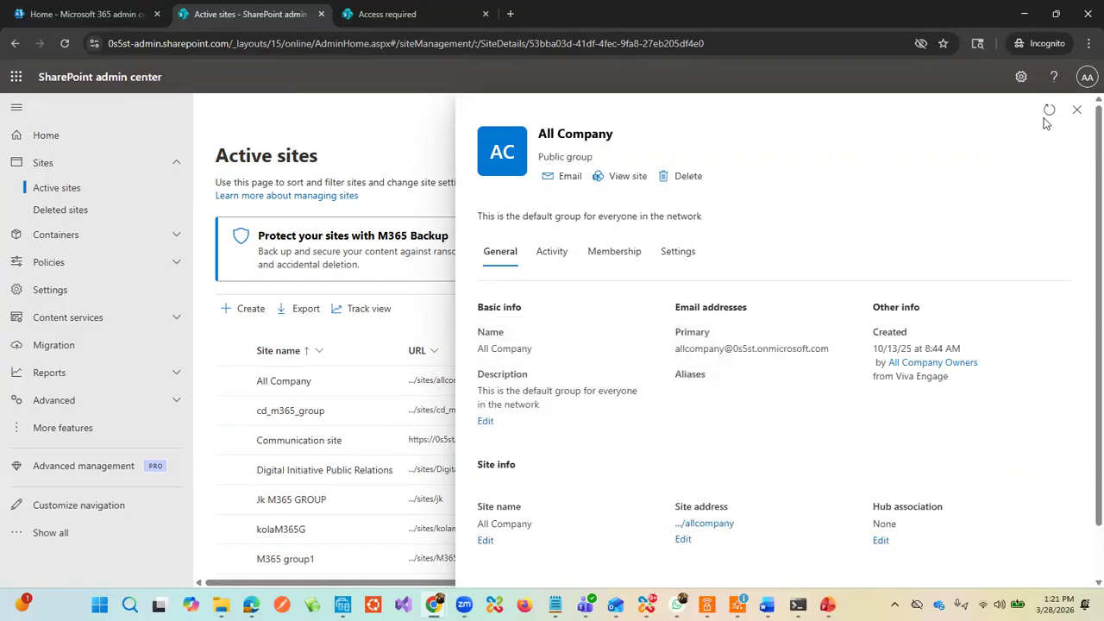
scroll(906, 259, "down", 1)
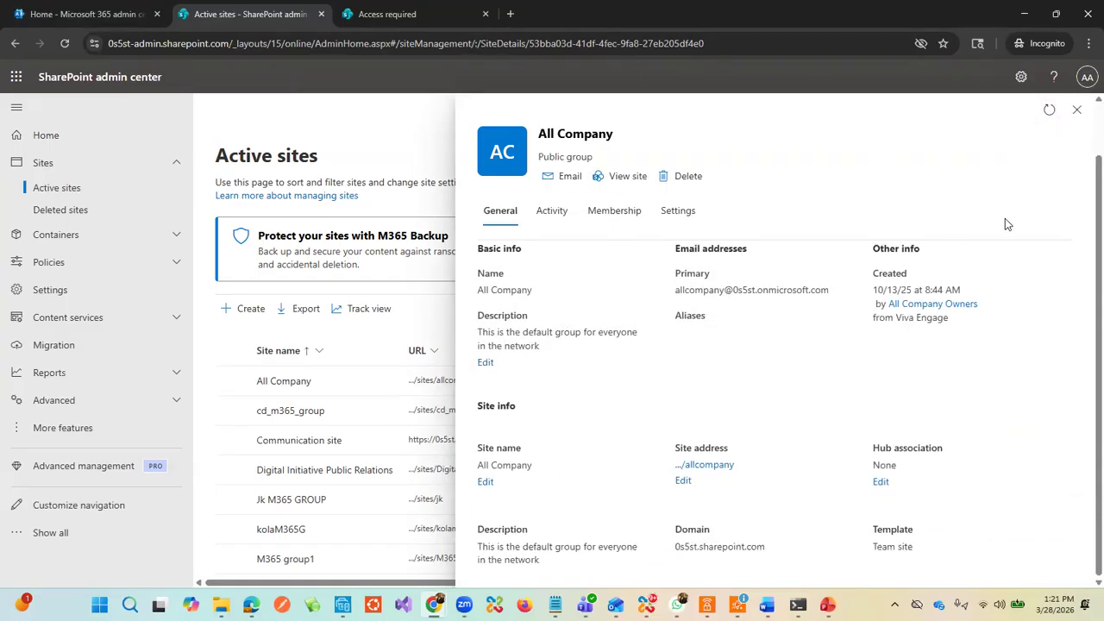
left_click(709, 464)
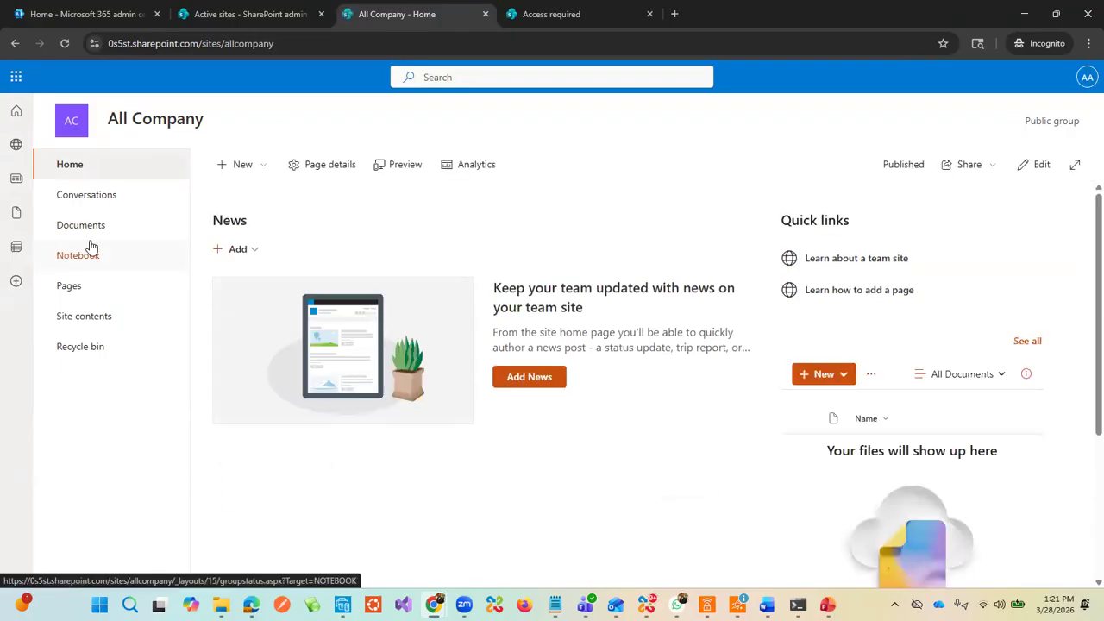
Step: Open the Mark8ProjectTeam site in a new tab and dismiss the Start designing prompt
left_click(255, 14)
left_click(1077, 110)
scroll(534, 423, "down", 1)
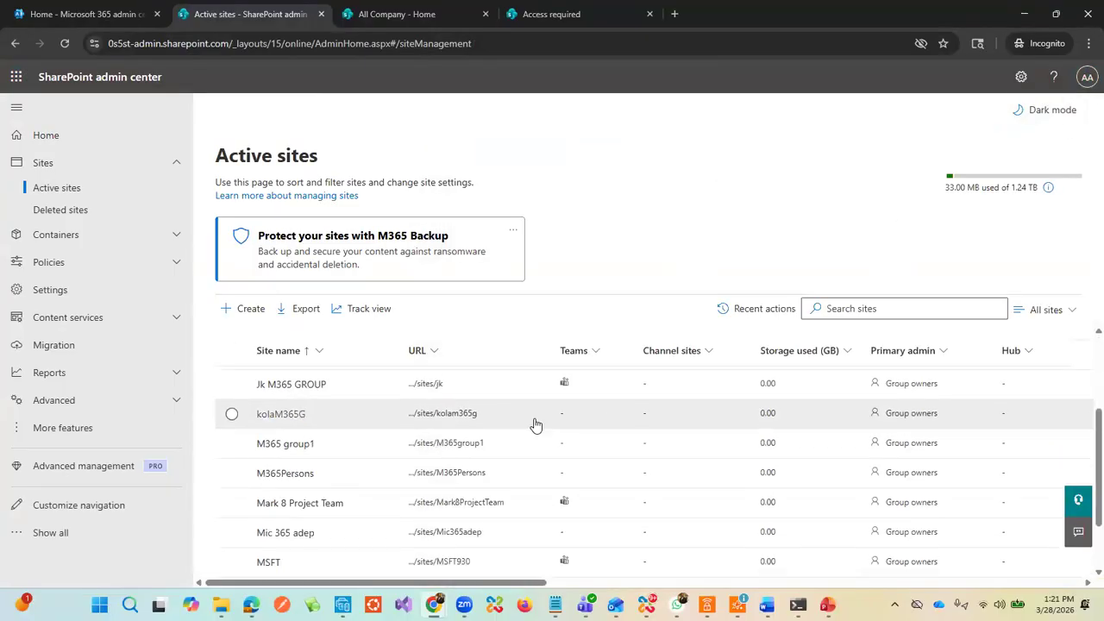
scroll(534, 424, "down", 1)
left_click(479, 416)
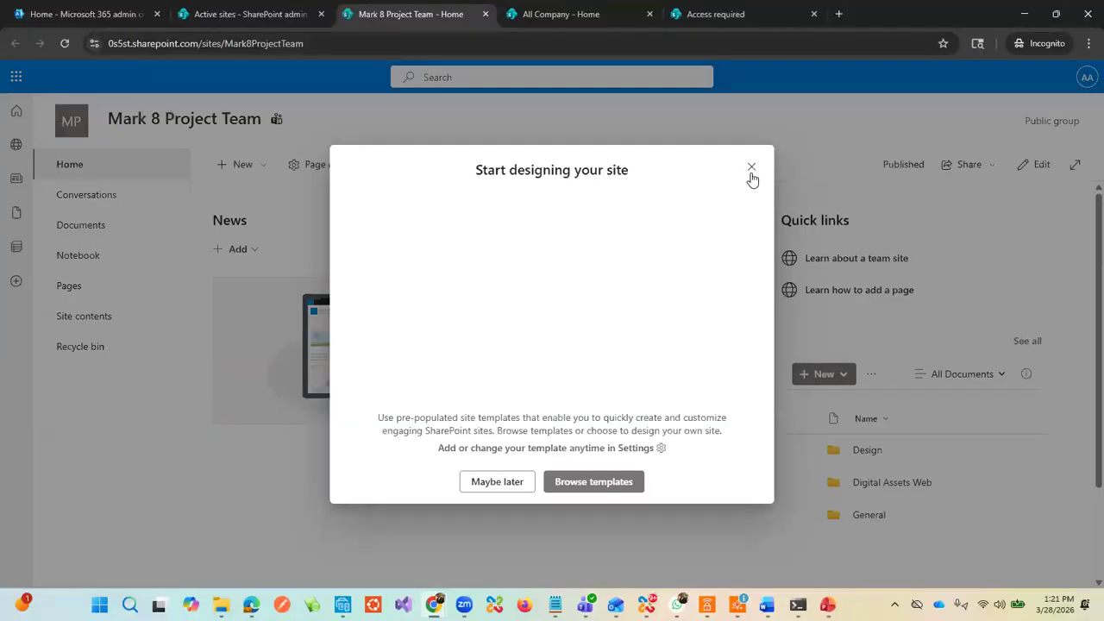
left_click(751, 173)
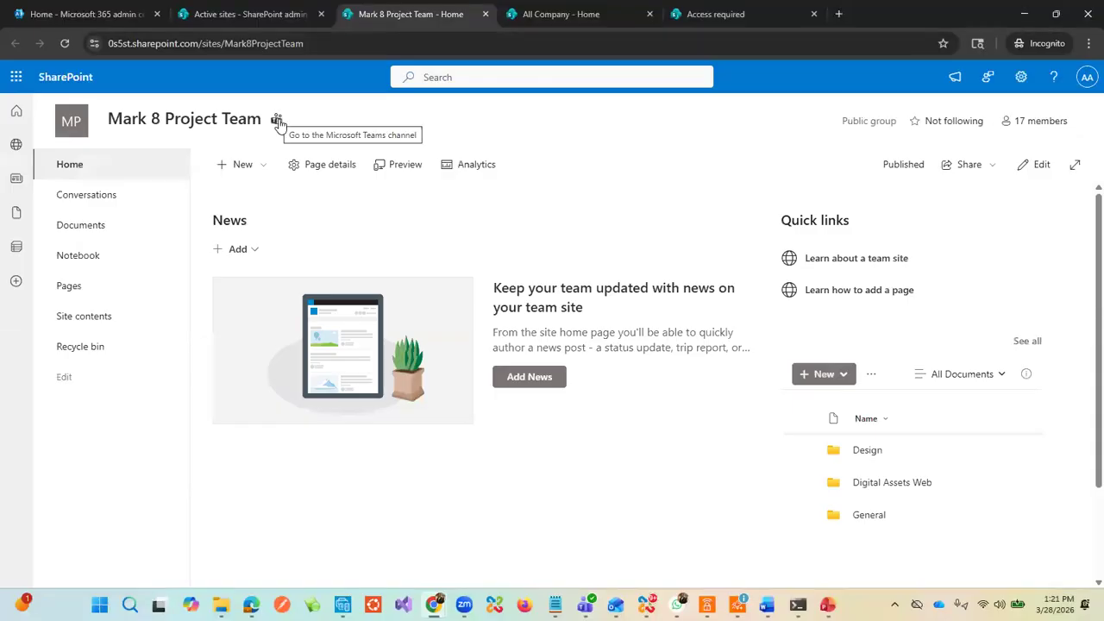
Step: Return to Active sites, close the Mark 8 details panel, and bring Teams forward
left_click(257, 16)
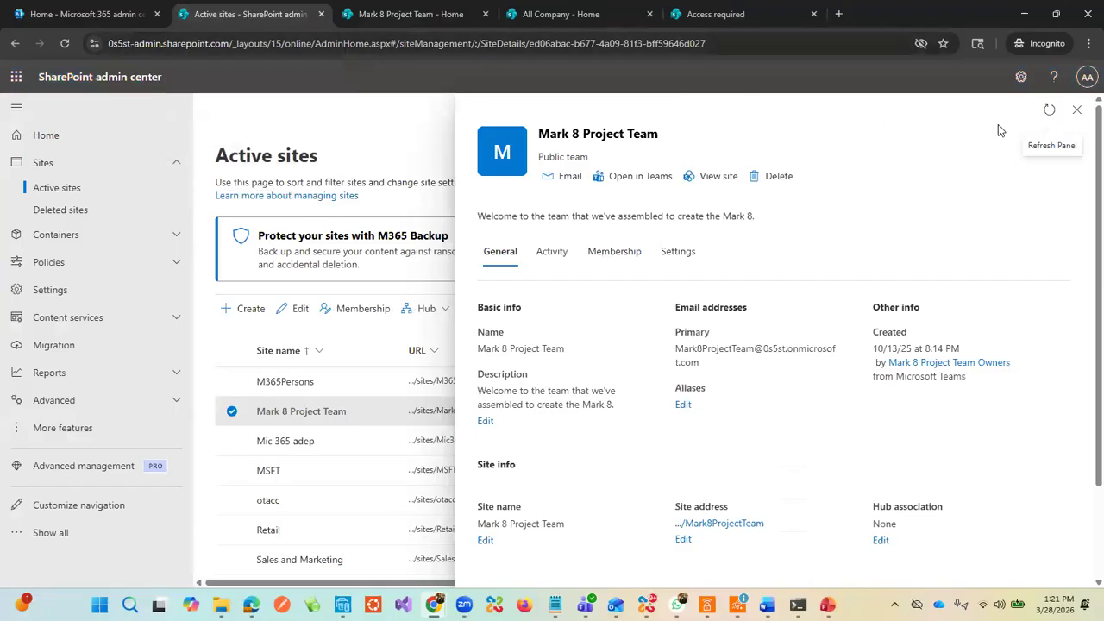
left_click(1076, 109)
scroll(440, 410, "down", 1)
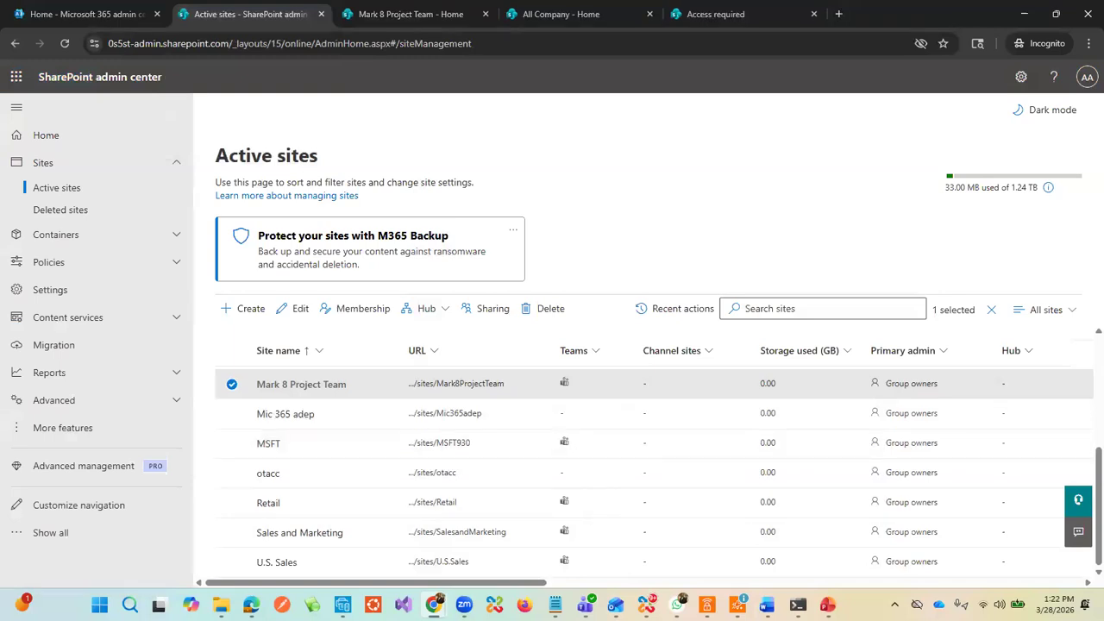
mouse_move(585, 605)
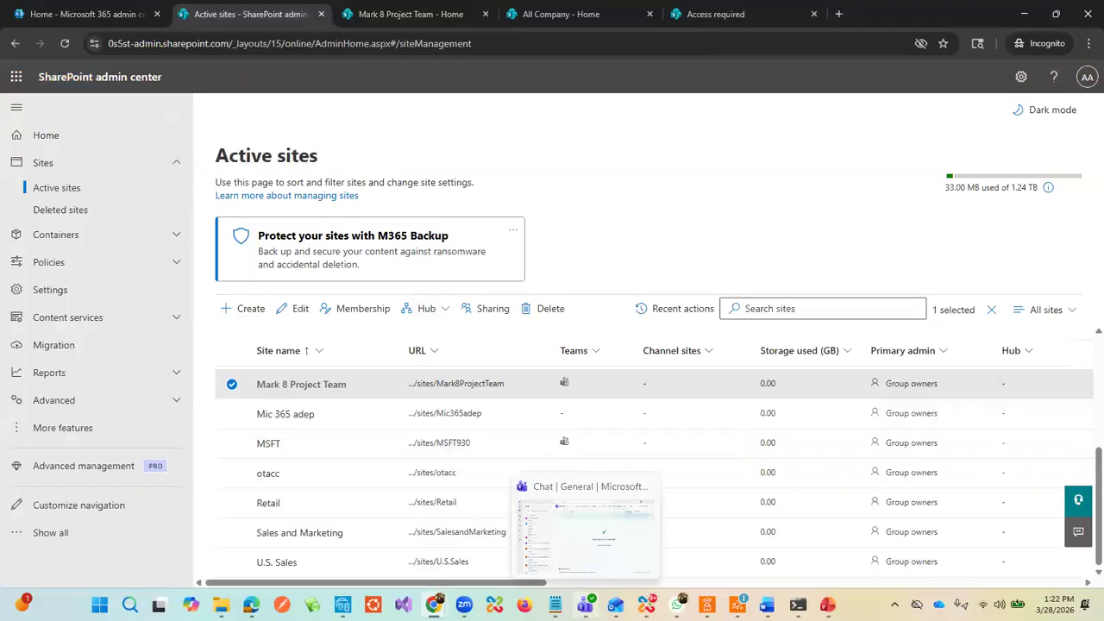
left_click(584, 604)
scroll(130, 284, "down", 10)
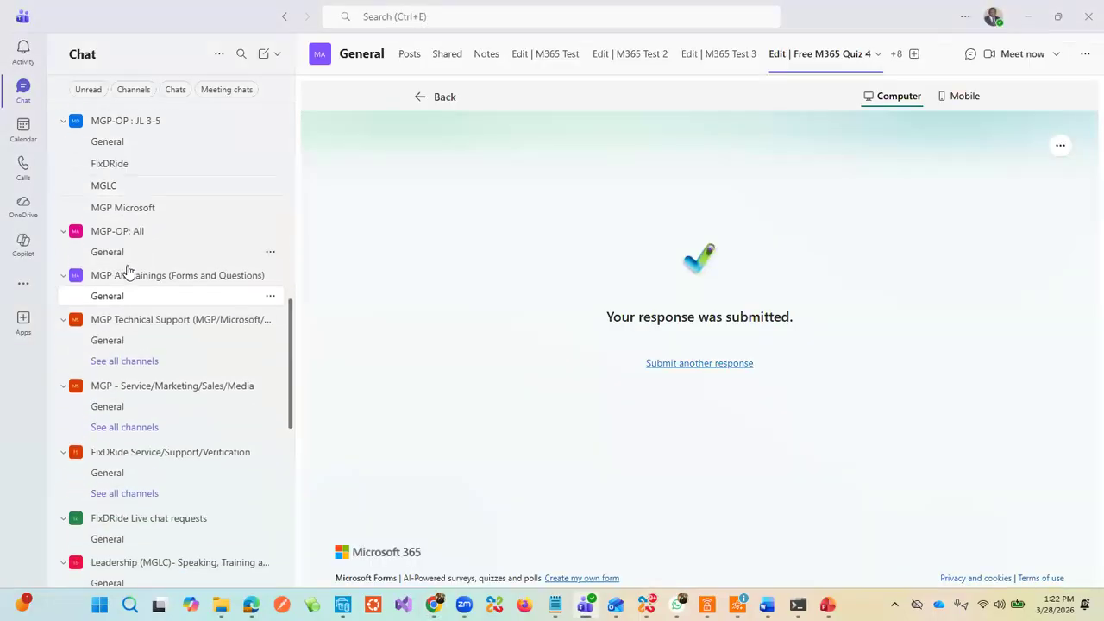
scroll(129, 289, "up", 8)
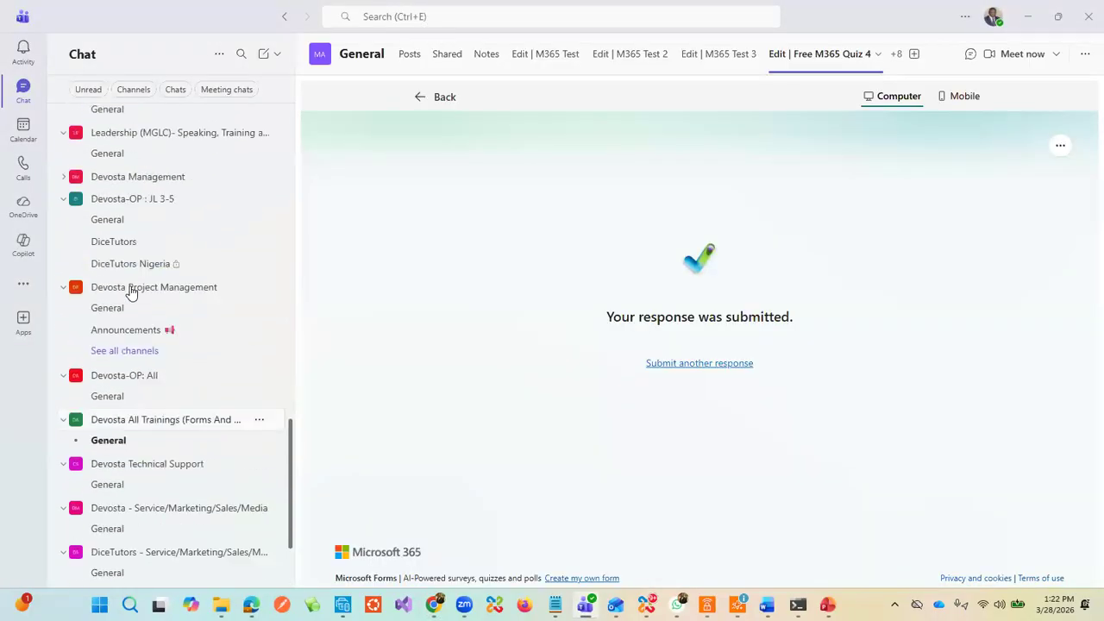
scroll(128, 267, "up", 3)
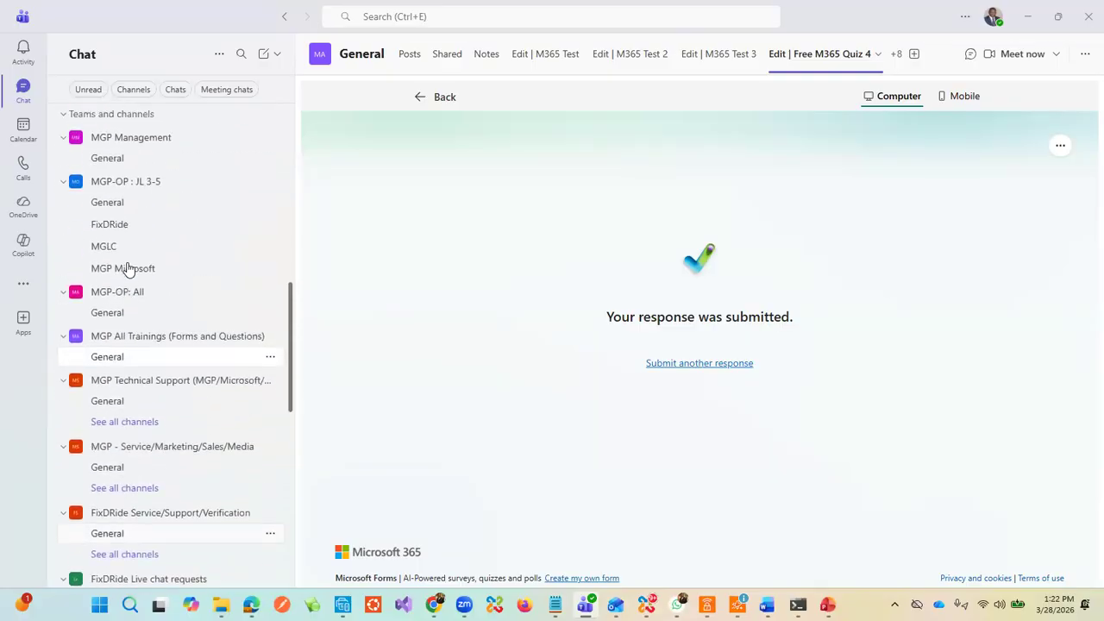
scroll(124, 241, "up", 5)
scroll(106, 274, "down", 3)
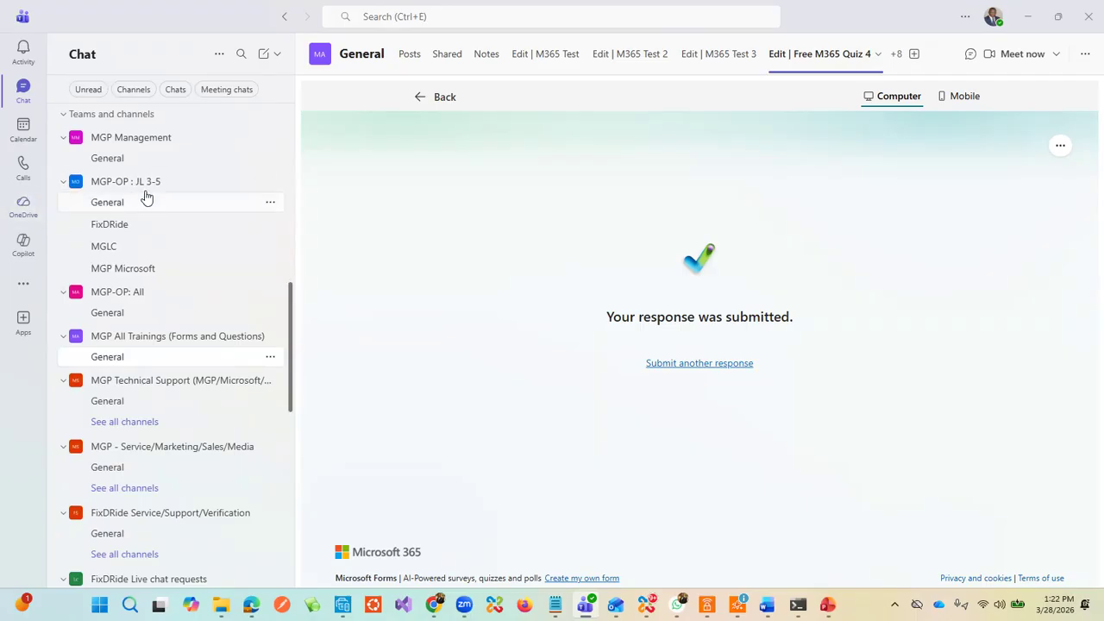
scroll(141, 181, "up", 10)
scroll(125, 181, "up", 2)
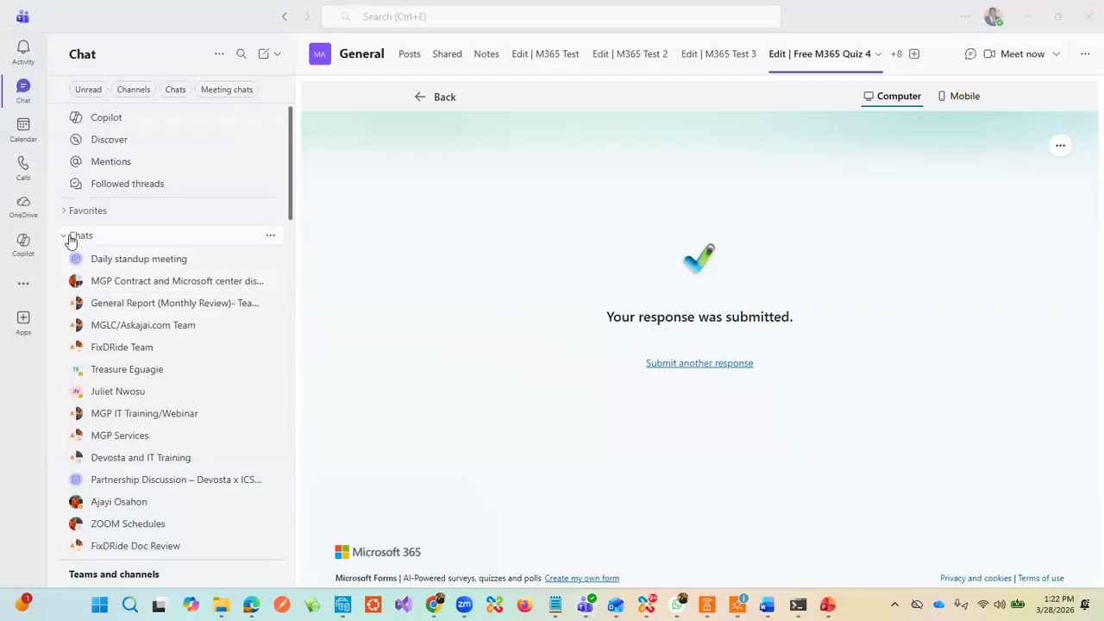
scroll(131, 330, "down", 5)
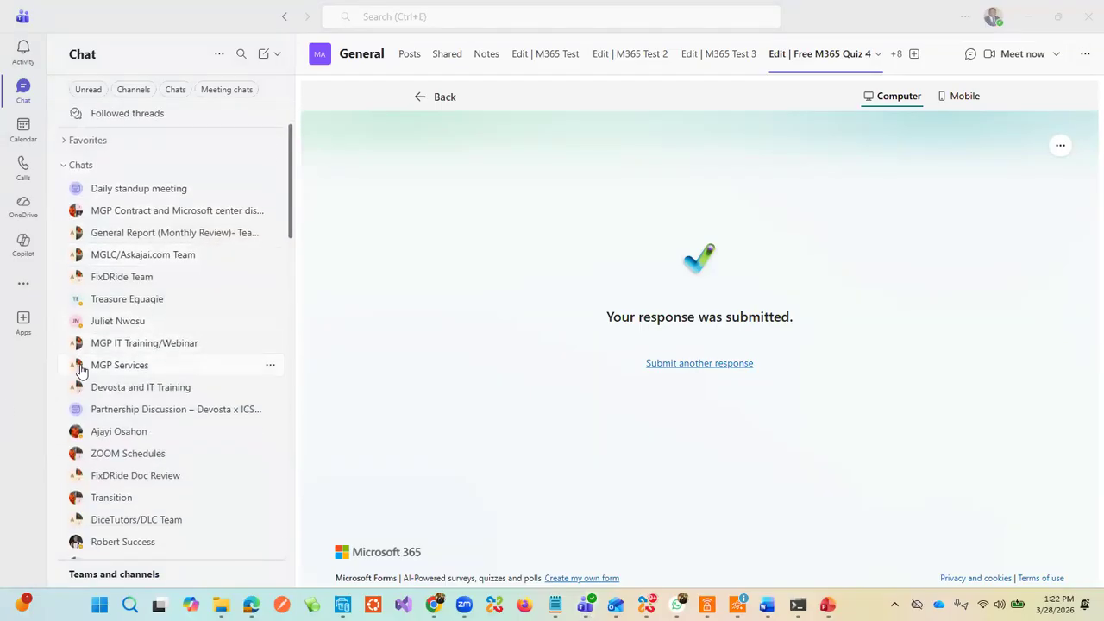
scroll(130, 380, "down", 3)
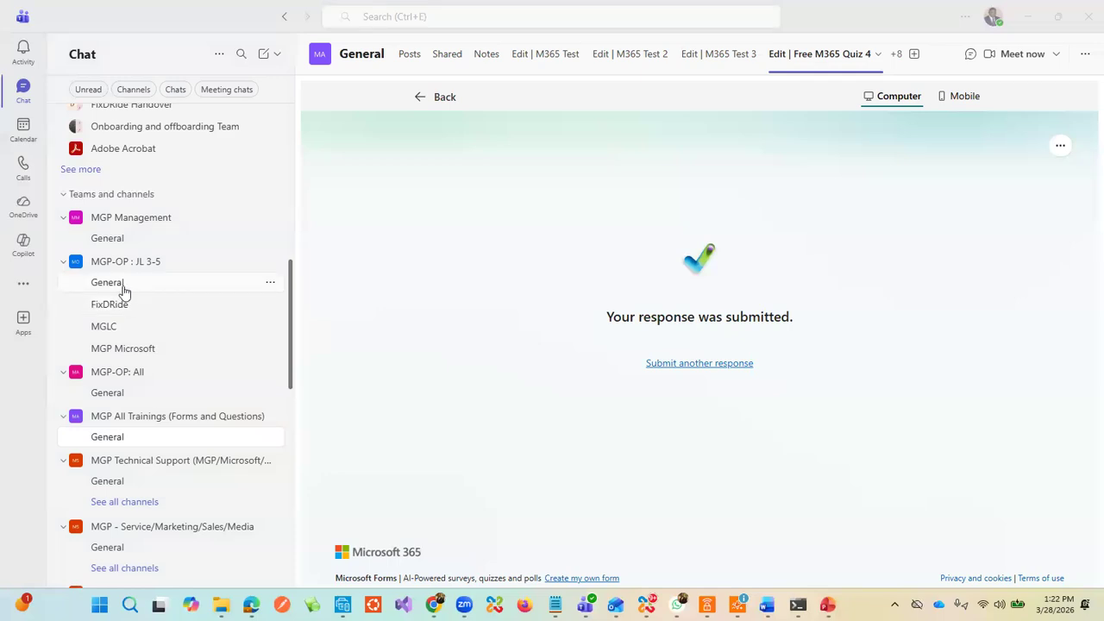
Step: Browse the MGP-OP : JL 3-5 General channel's files, then minimize Teams
left_click(115, 286)
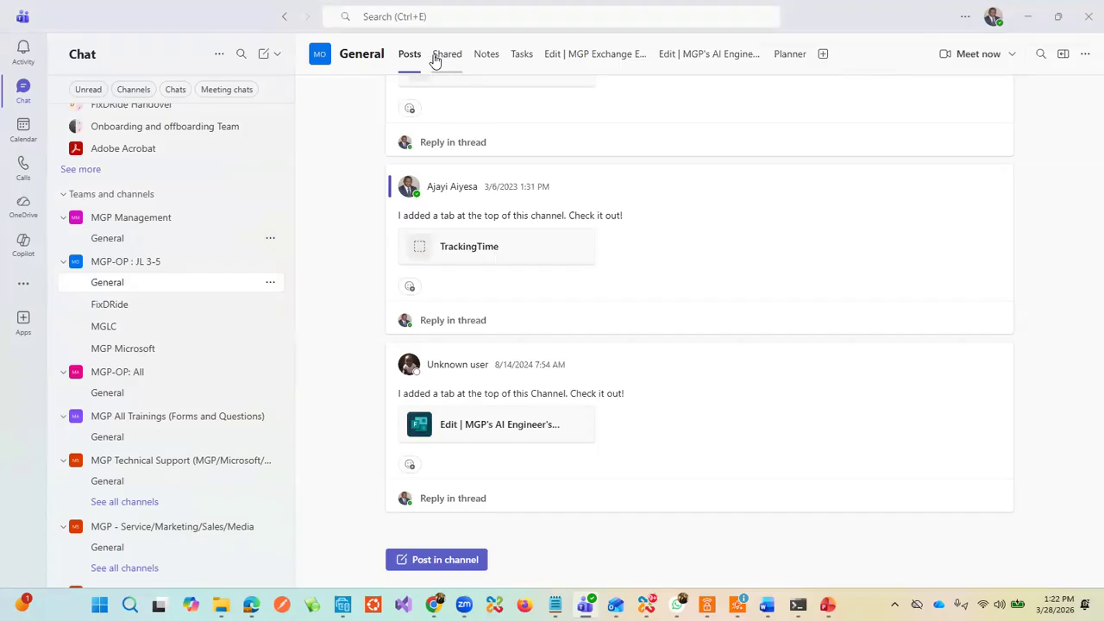
left_click(444, 59)
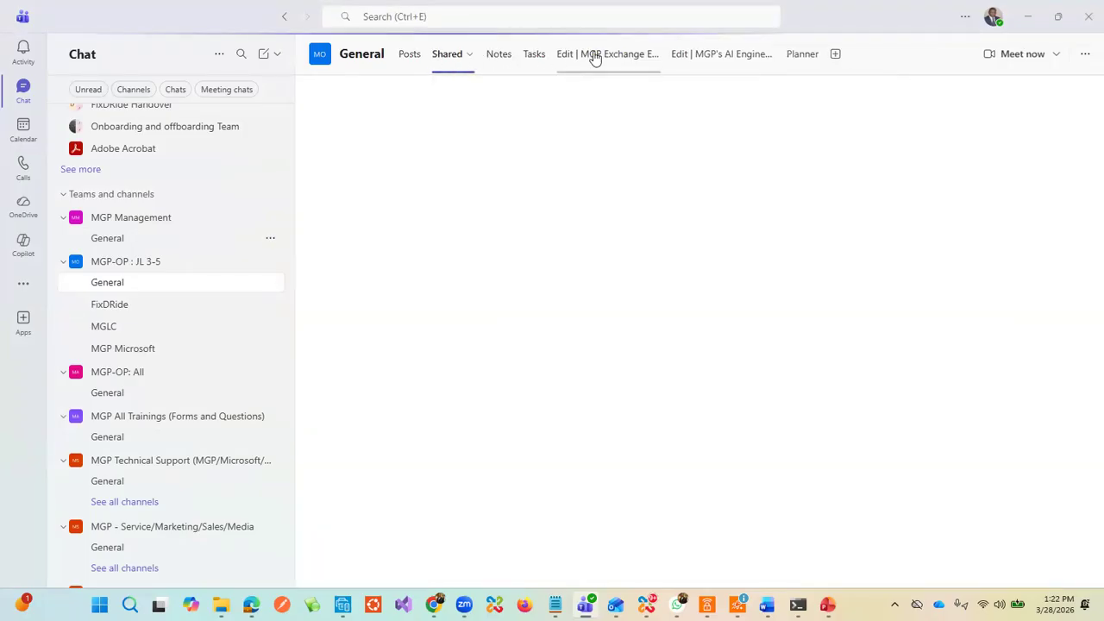
scroll(259, 337, "down", 3)
scroll(263, 349, "down", 5)
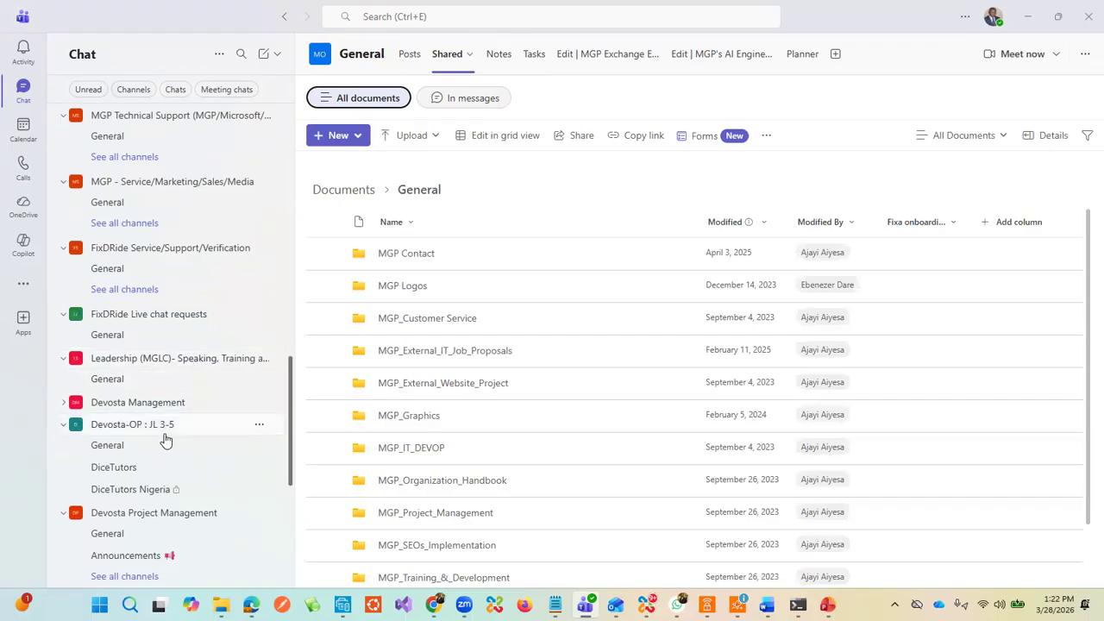
scroll(165, 500, "down", 5)
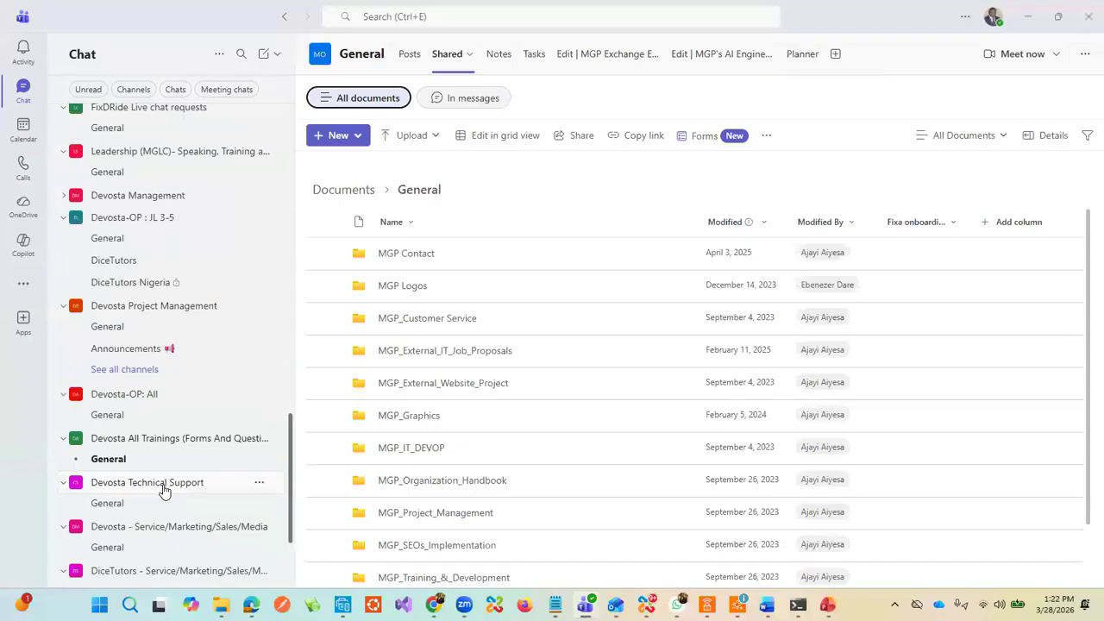
scroll(165, 501, "down", 4)
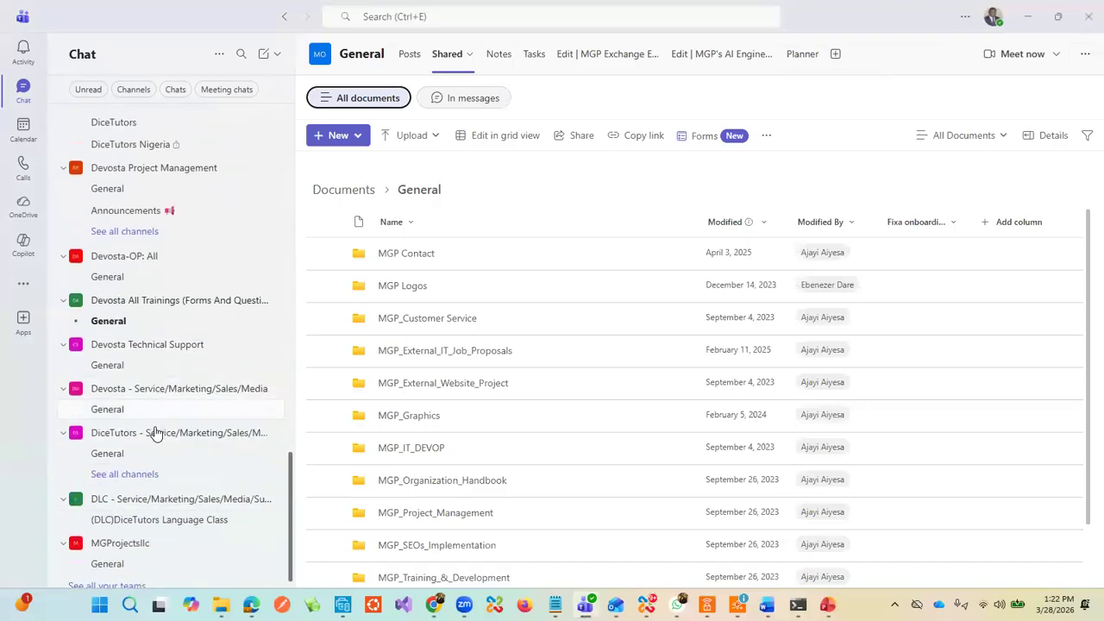
scroll(157, 438, "up", 20)
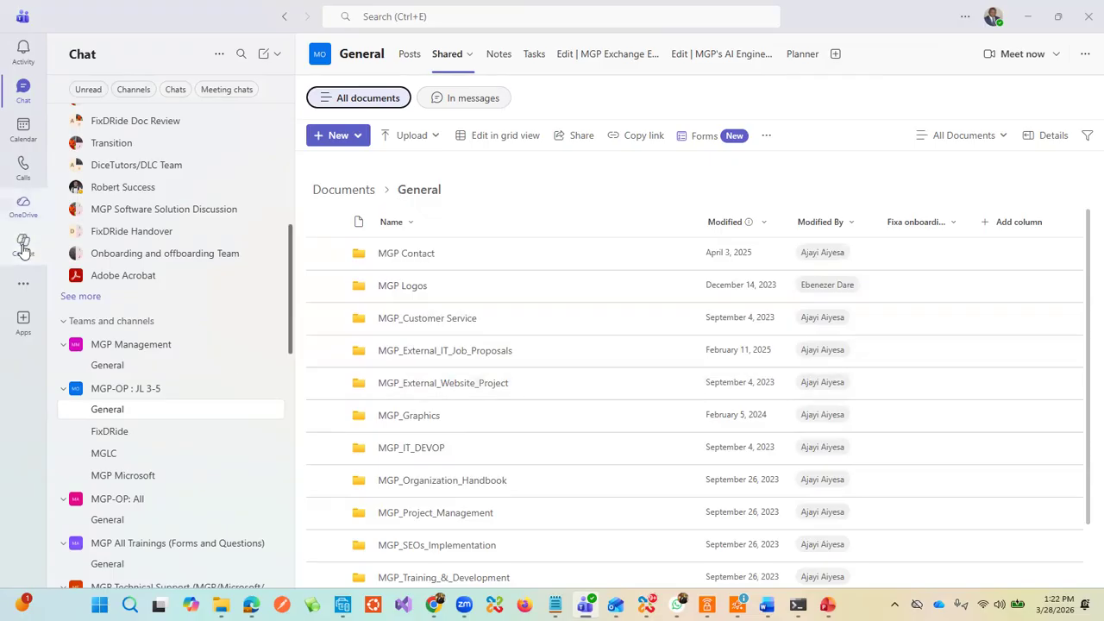
scroll(170, 229, "up", 5)
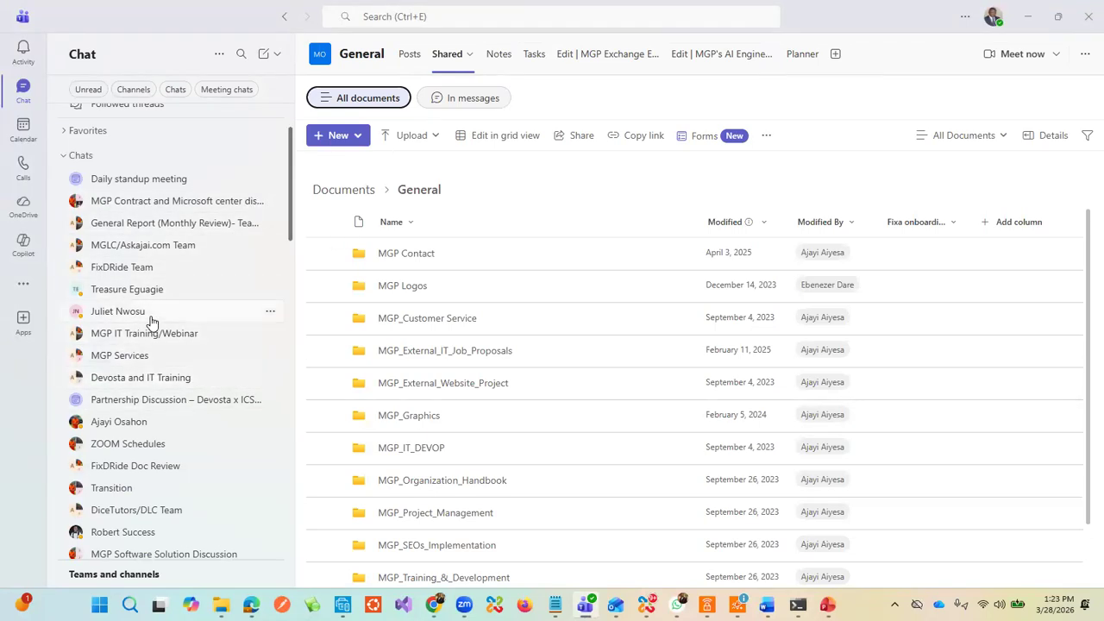
left_click(1028, 21)
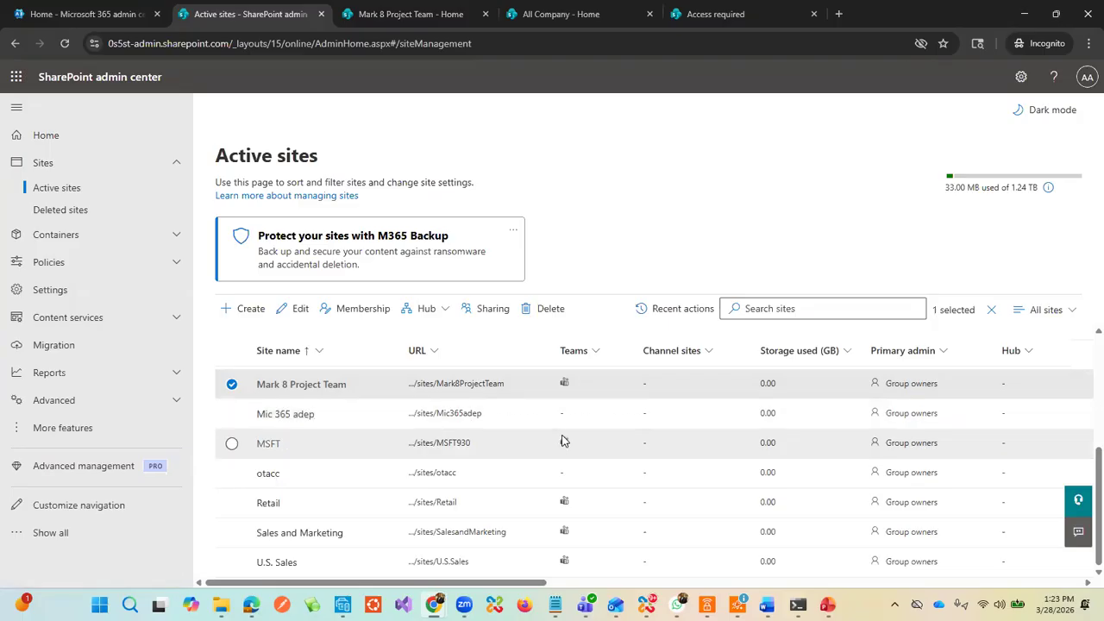
left_click(250, 308)
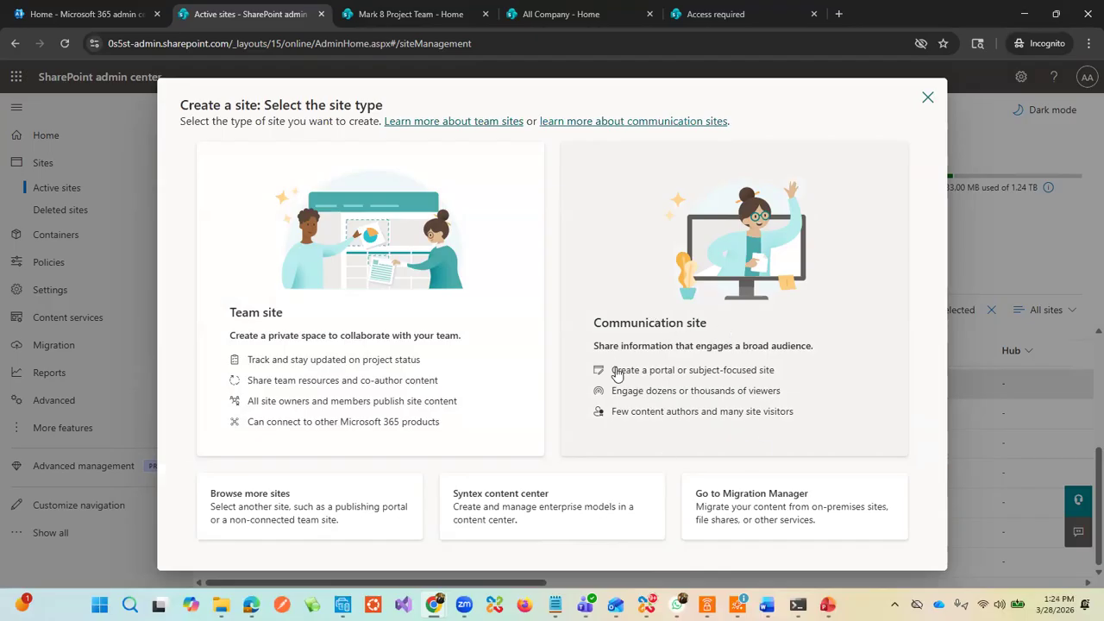
left_click(927, 97)
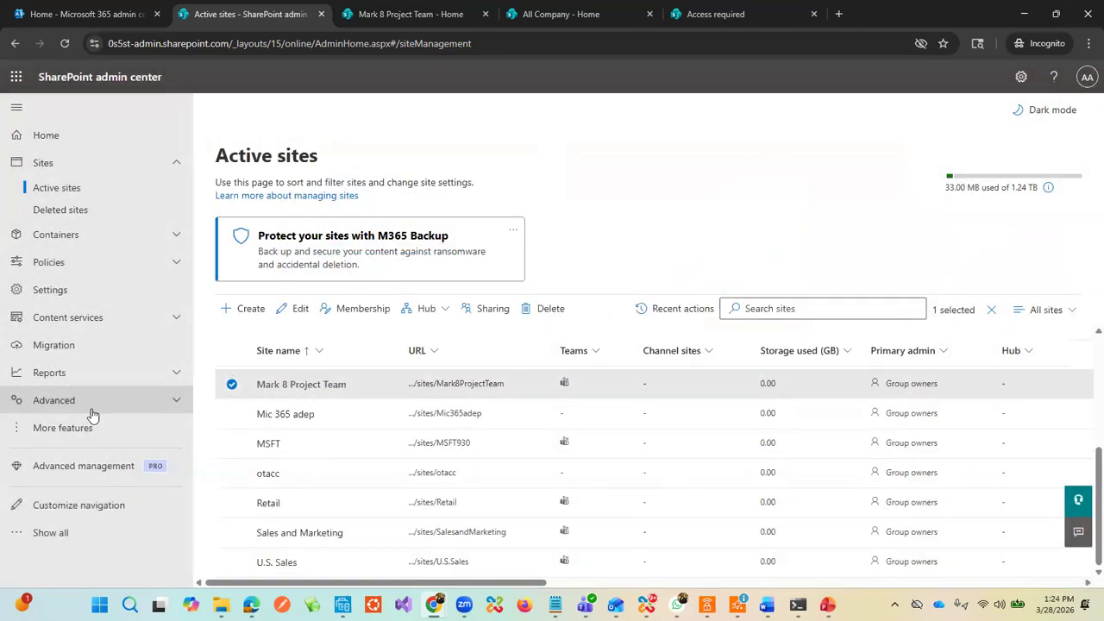
Step: Switch to Teams and open General under Devosta - Service/Marketing/Sales/Media
key("alt+Tab")
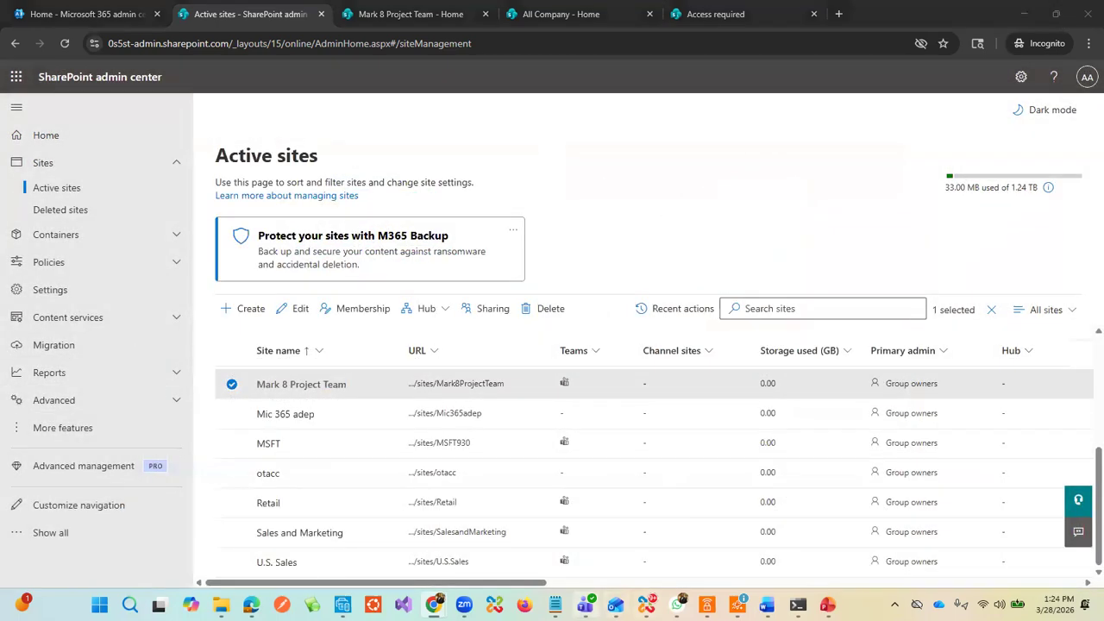
scroll(189, 423, "up", 2)
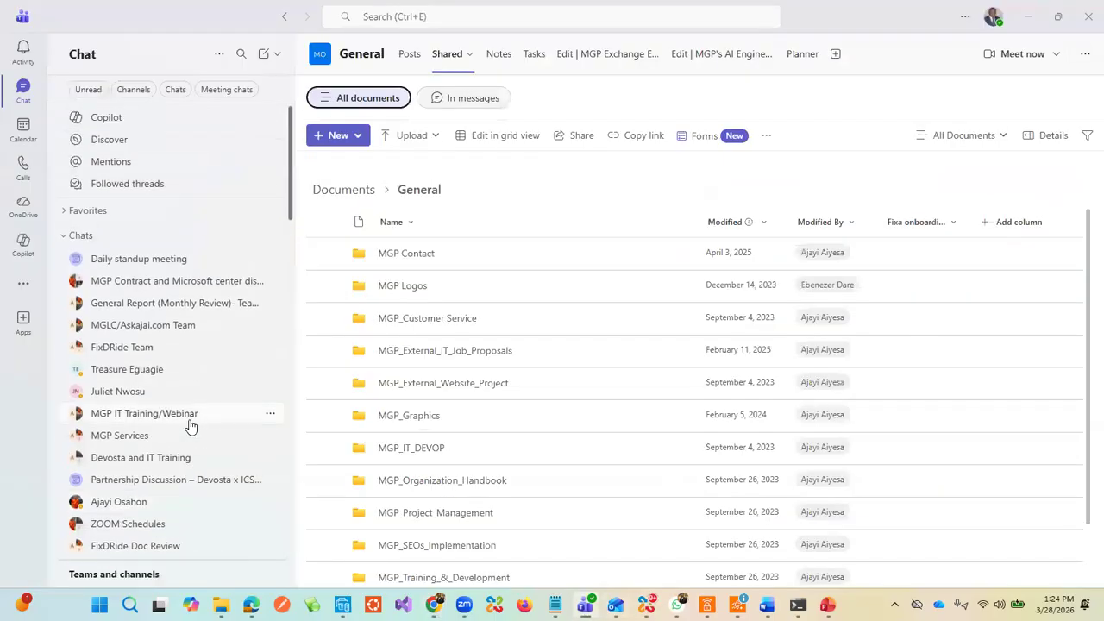
scroll(168, 328, "down", 2)
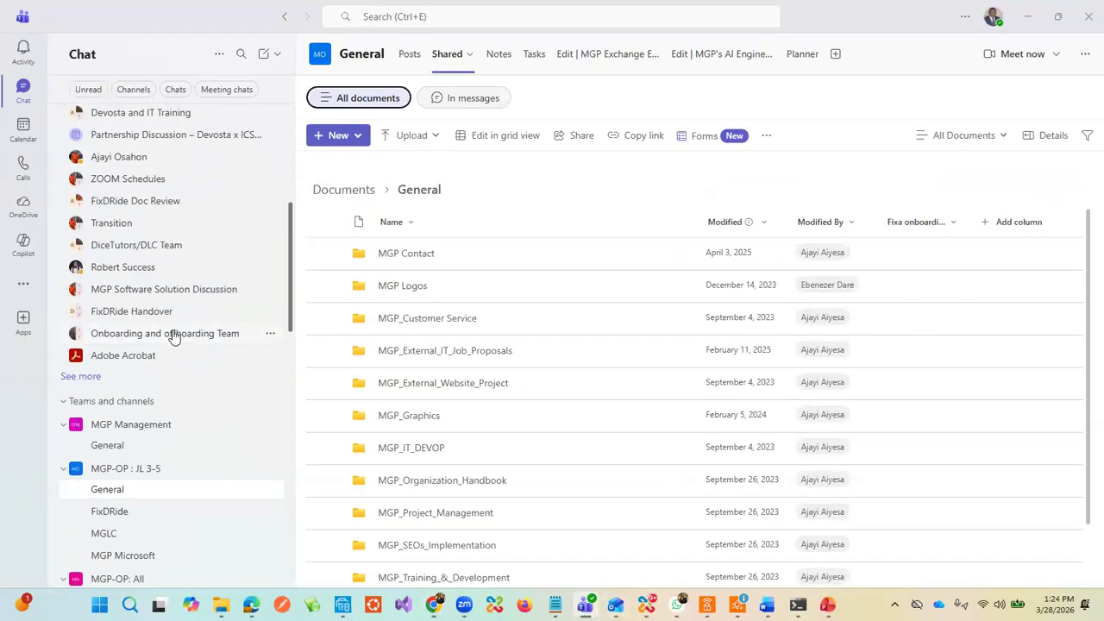
scroll(172, 341, "down", 2)
scroll(171, 345, "down", 2)
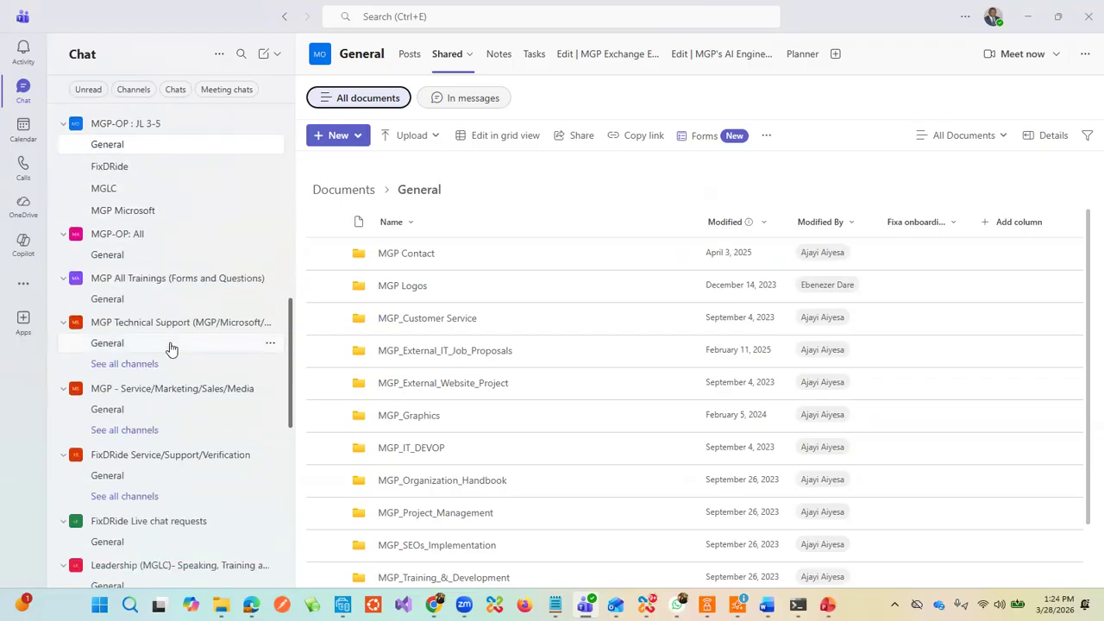
scroll(168, 349, "down", 1)
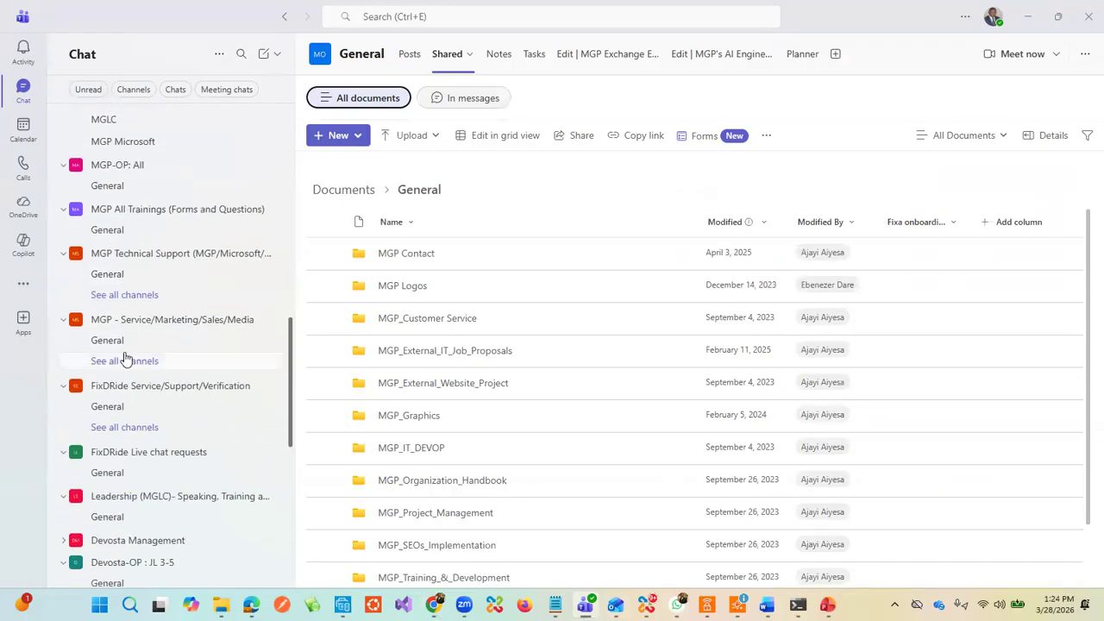
scroll(128, 371, "down", 1)
scroll(128, 371, "down", 1)
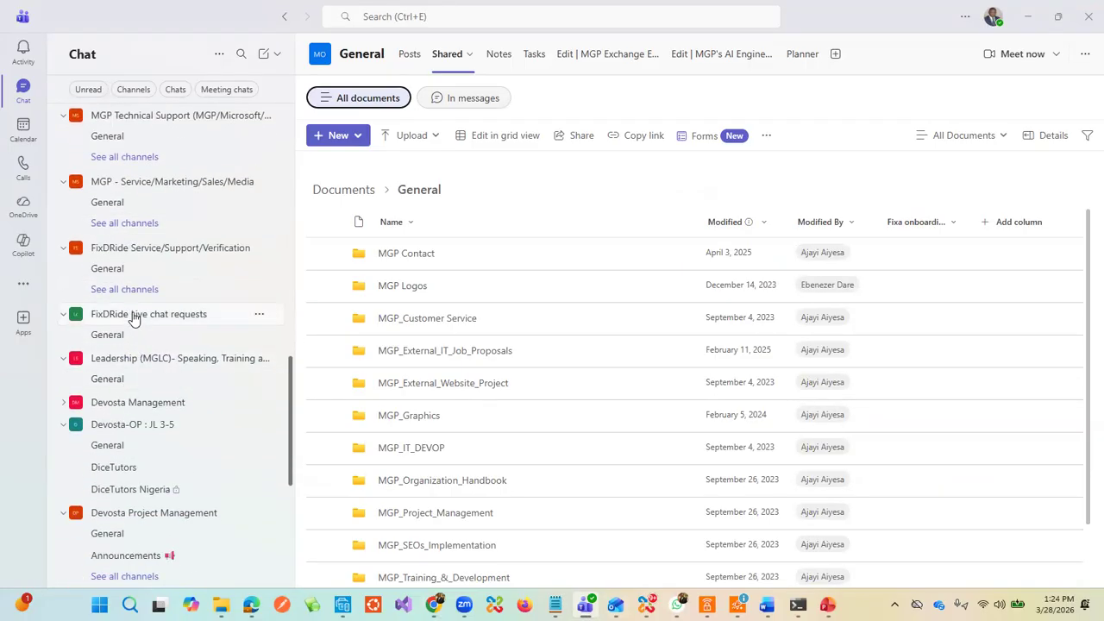
scroll(142, 302, "down", 1)
scroll(129, 345, "down", 1)
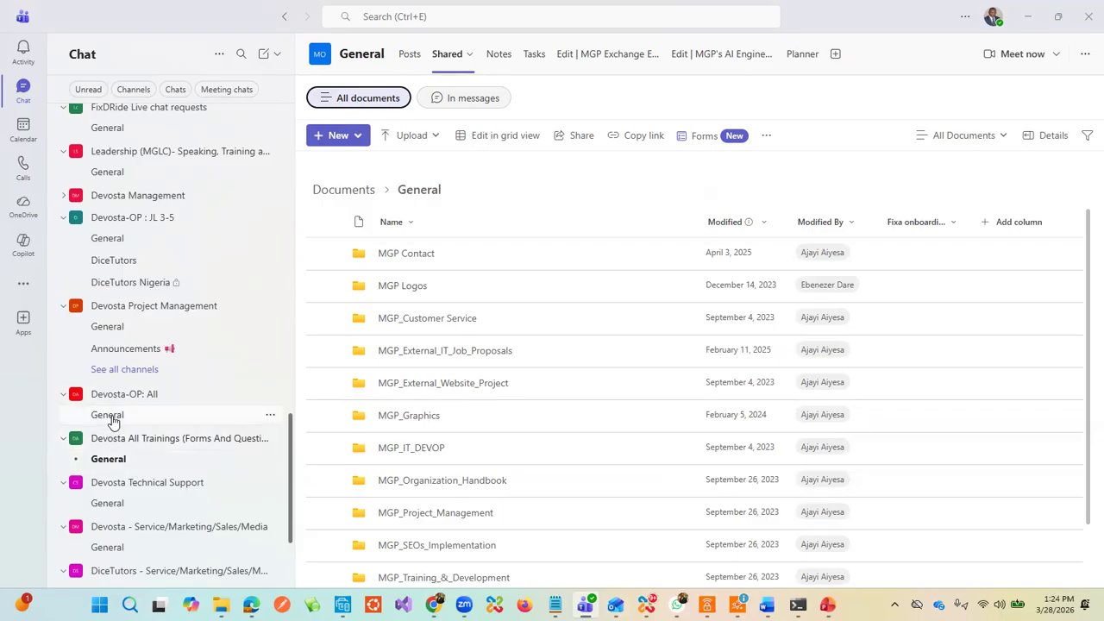
scroll(160, 373, "up", 1)
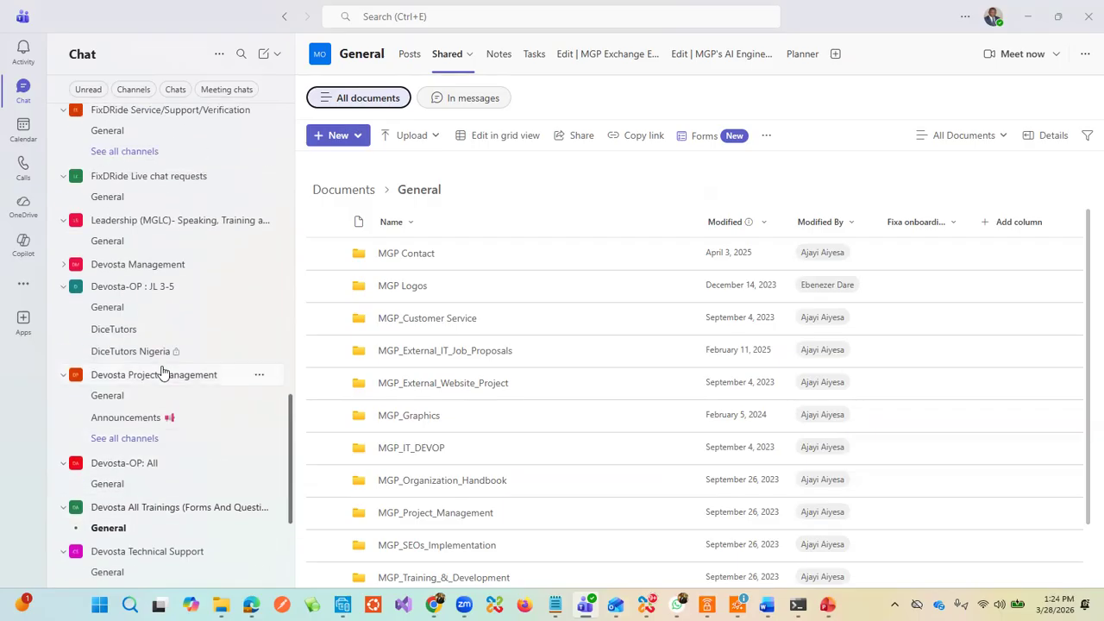
scroll(162, 372, "up", 2)
scroll(160, 370, "down", 4)
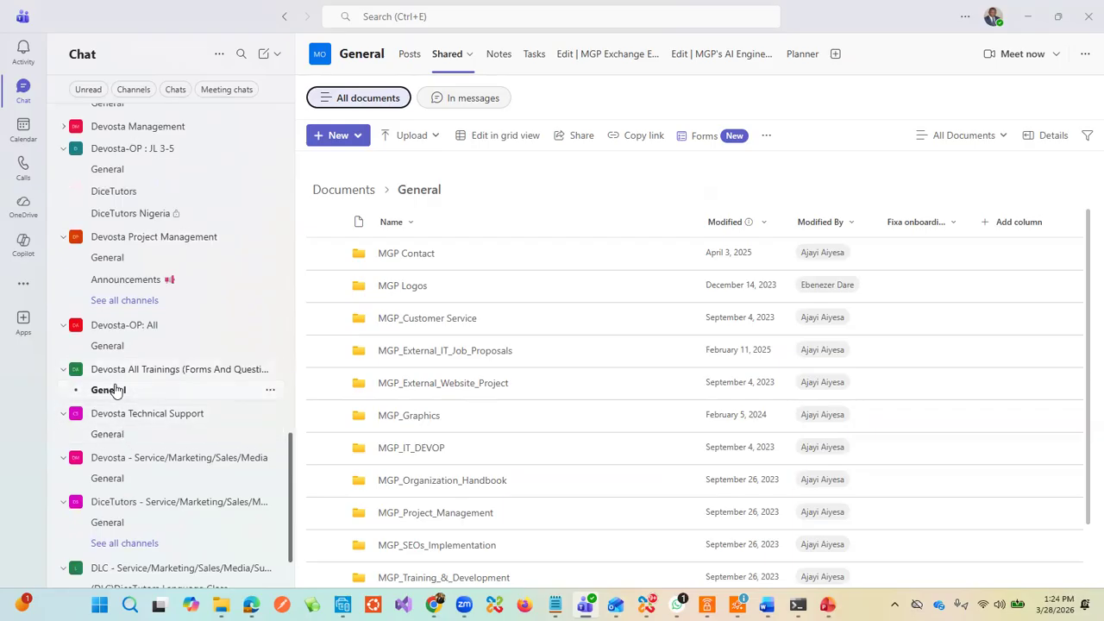
scroll(121, 388, "down", 1)
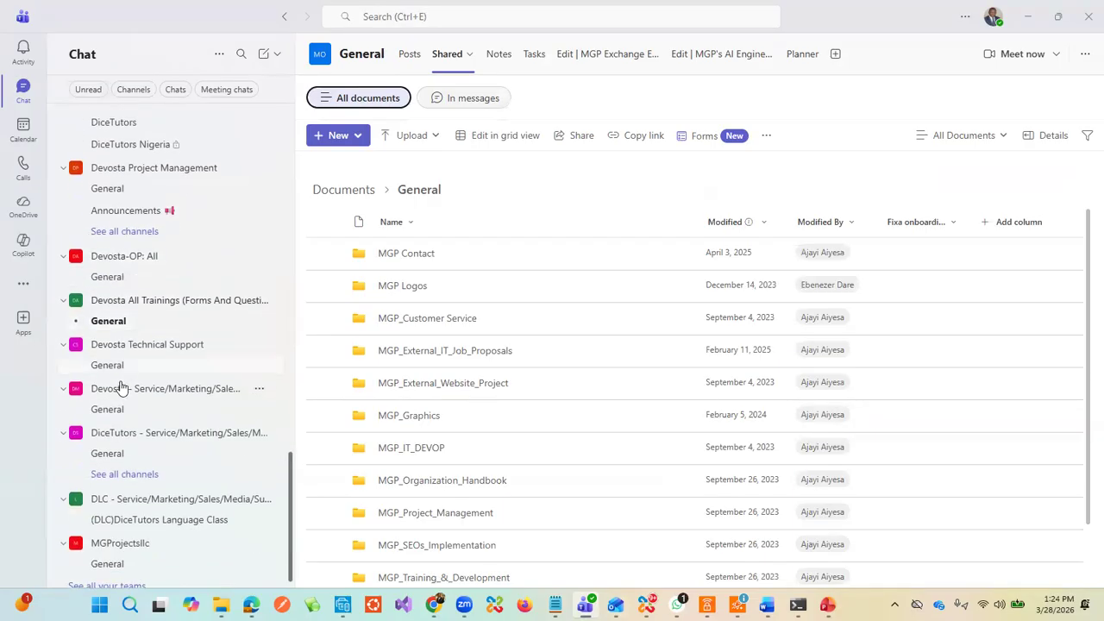
left_click(113, 409)
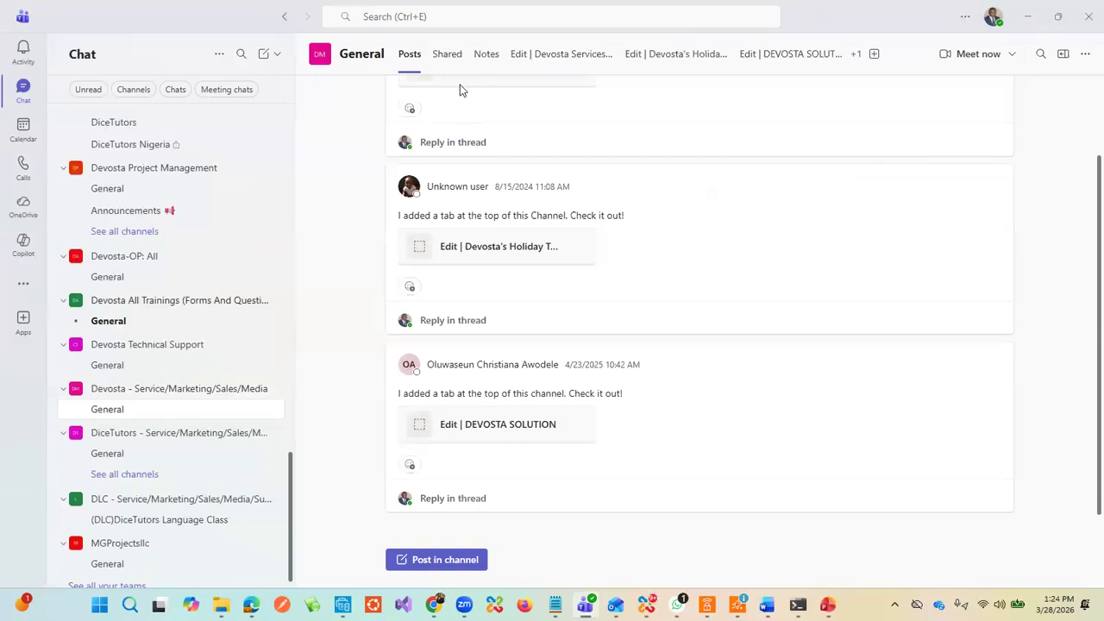
Step: Select the Devosta SharePoint site link on the Devosta Internal Information note page, then minimize Teams
left_click(483, 55)
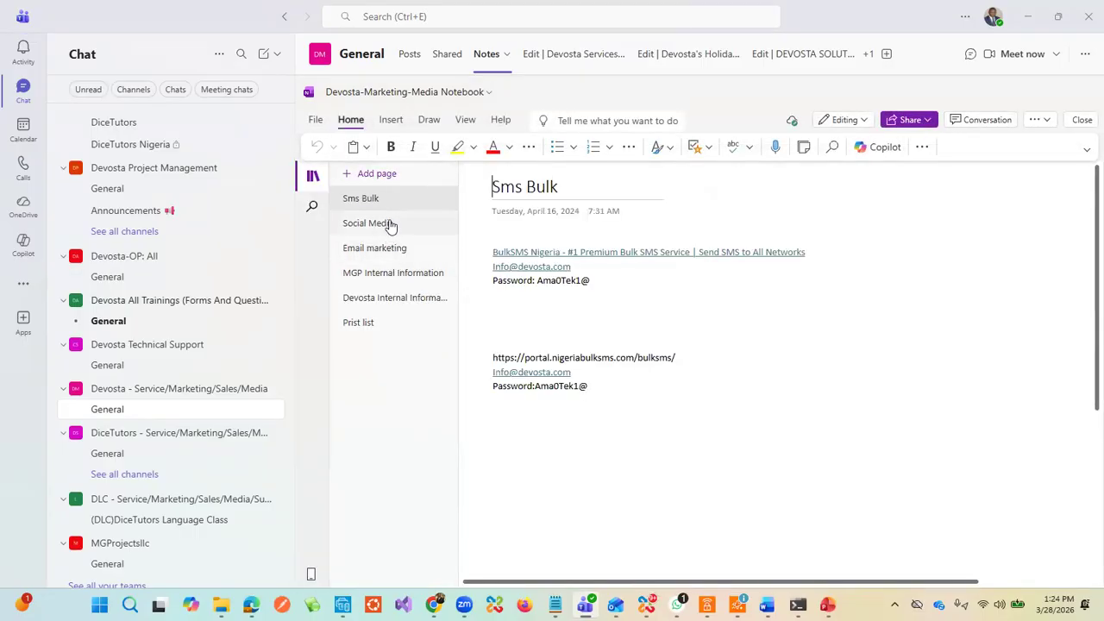
left_click(390, 298)
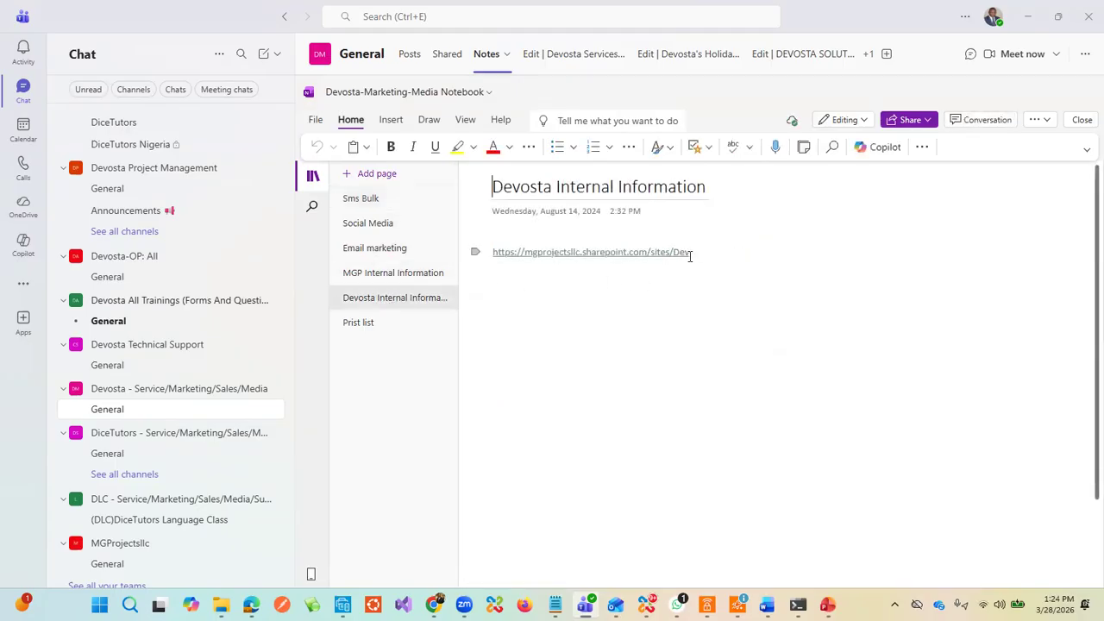
left_click_drag(692, 253, 487, 251)
key("ctrl+c")
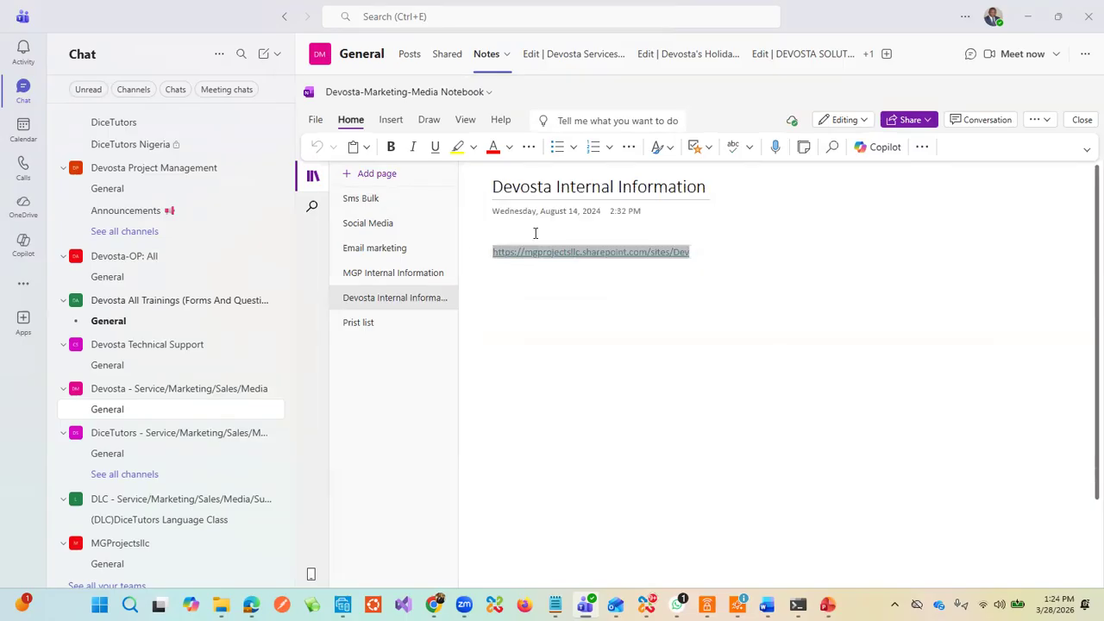
left_click(1027, 18)
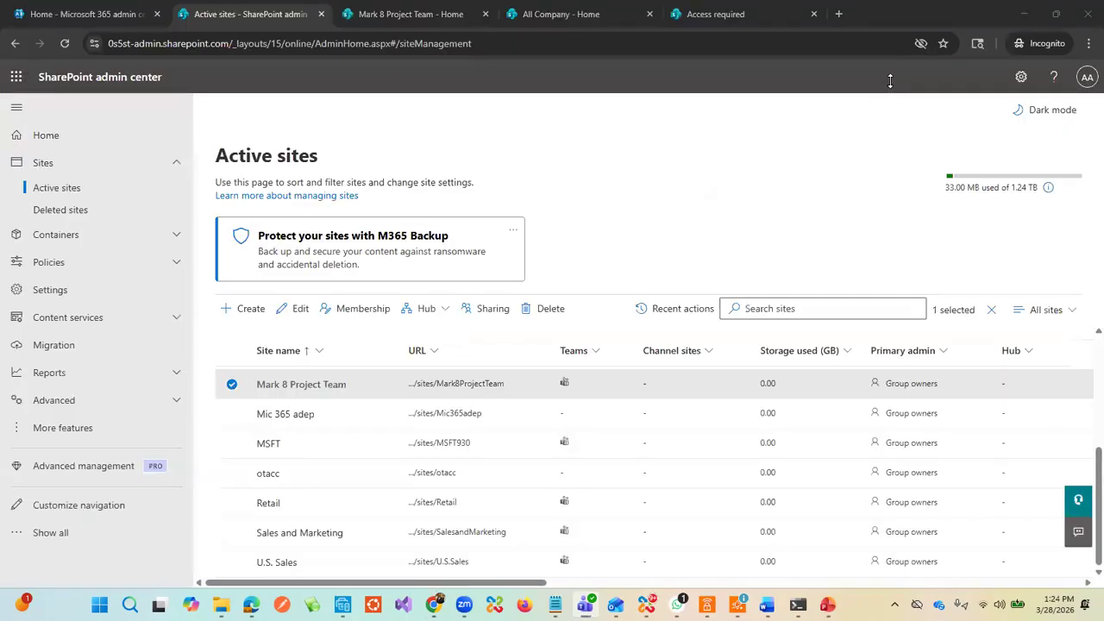
Step: Minimize the incognito admin window and bring the Yahoo Mail window with the Inc. webinar email forward
left_click(839, 14)
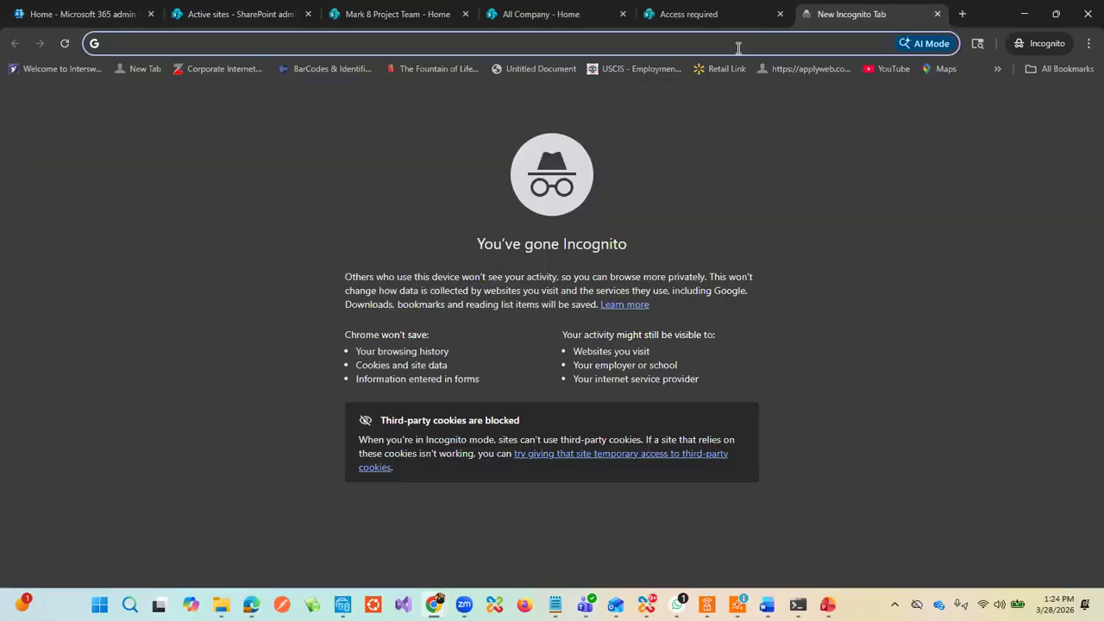
left_click(1023, 16)
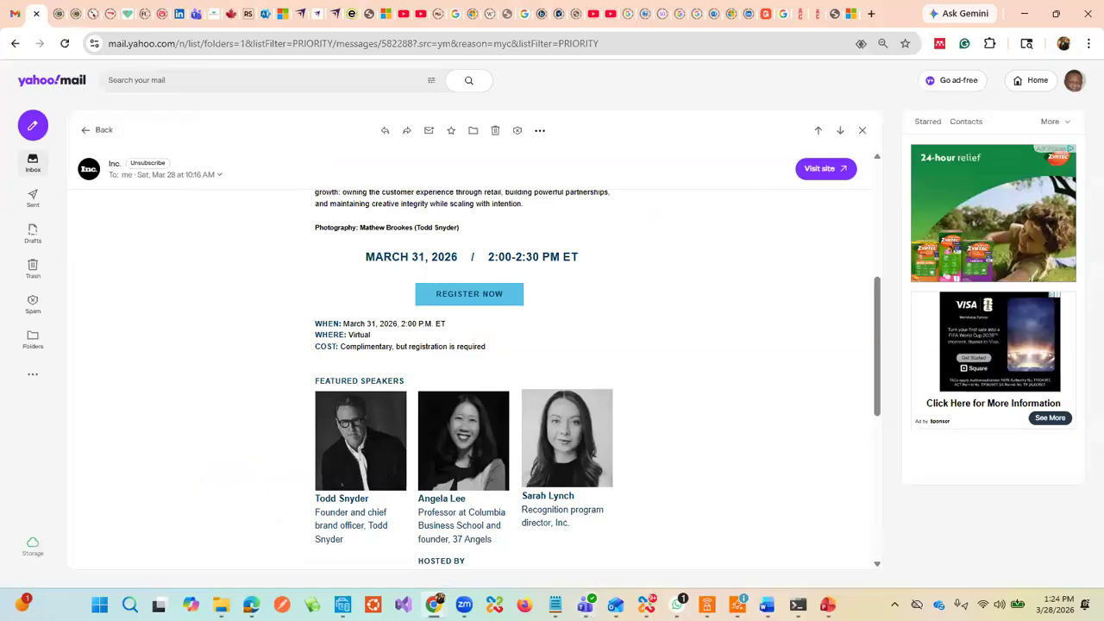
mouse_move(434, 604)
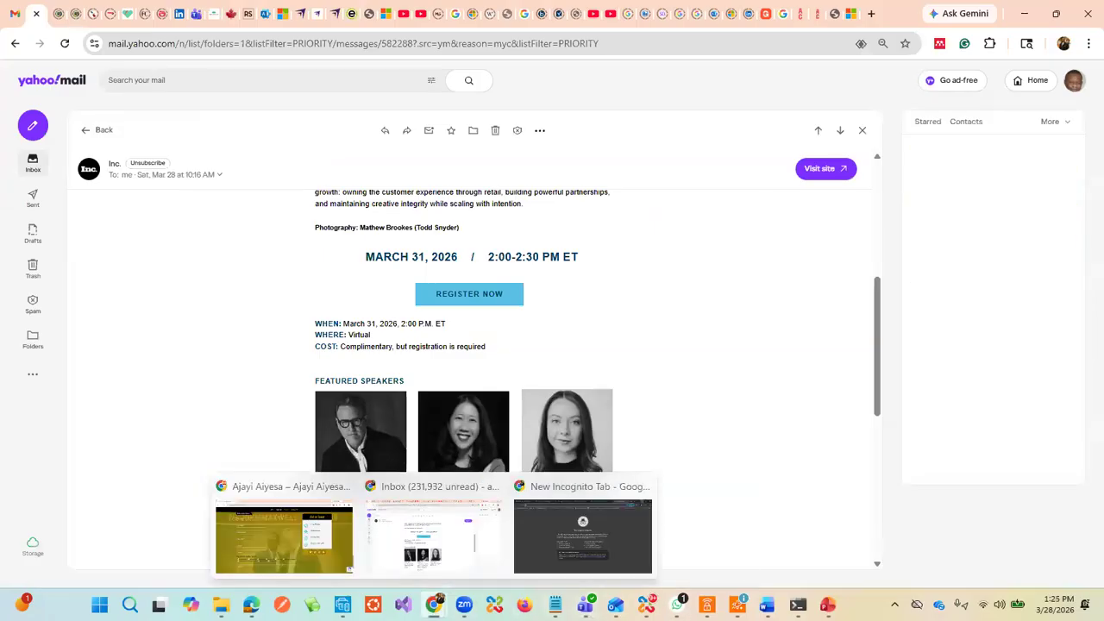
left_click(438, 589)
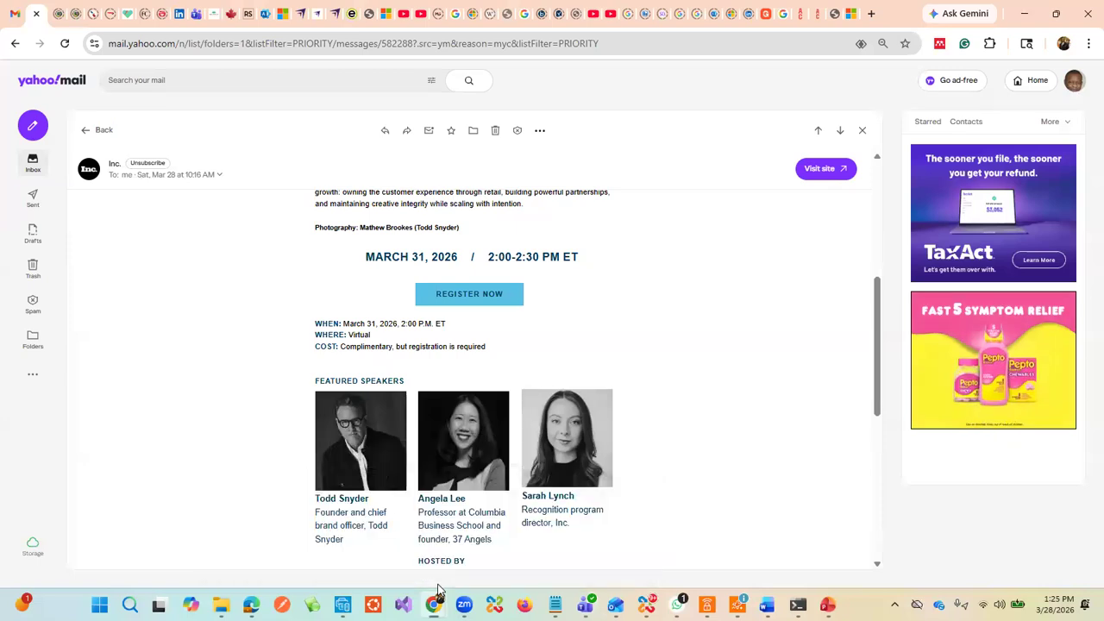
Step: Open the Devosta SharePoint site home page in a new tab from the copied URL
left_click(871, 14)
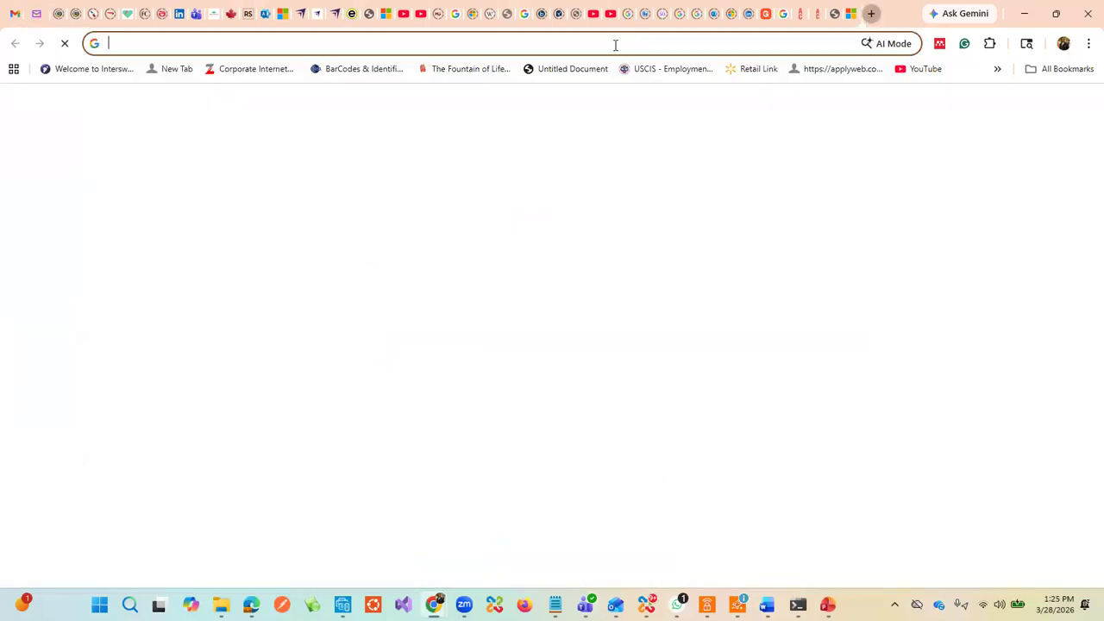
left_click(615, 45)
key("ctrl+v")
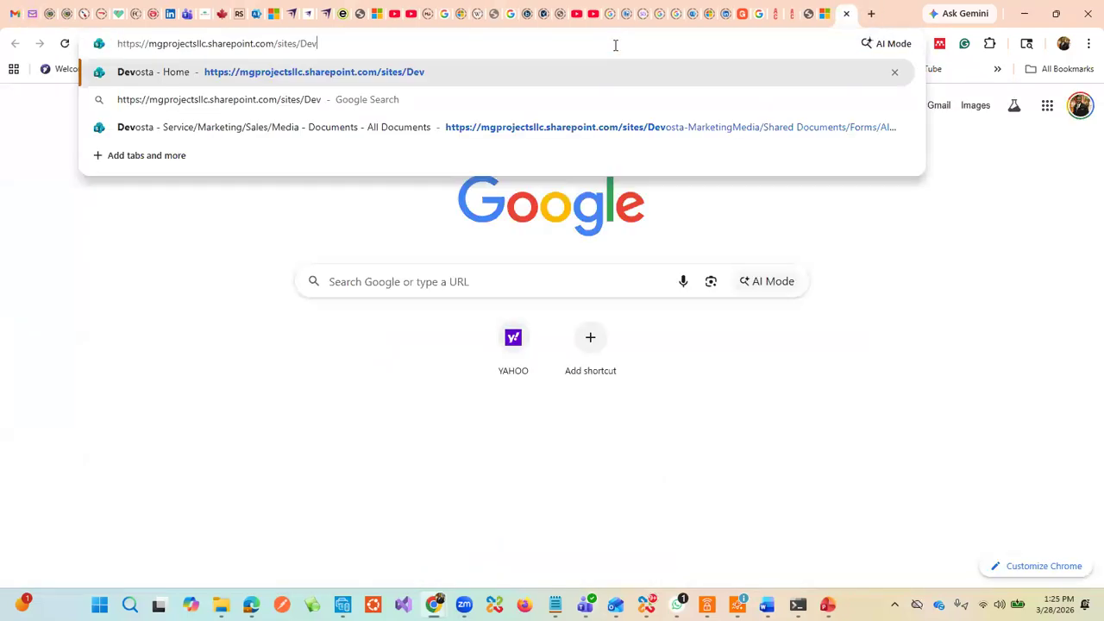
key("Return")
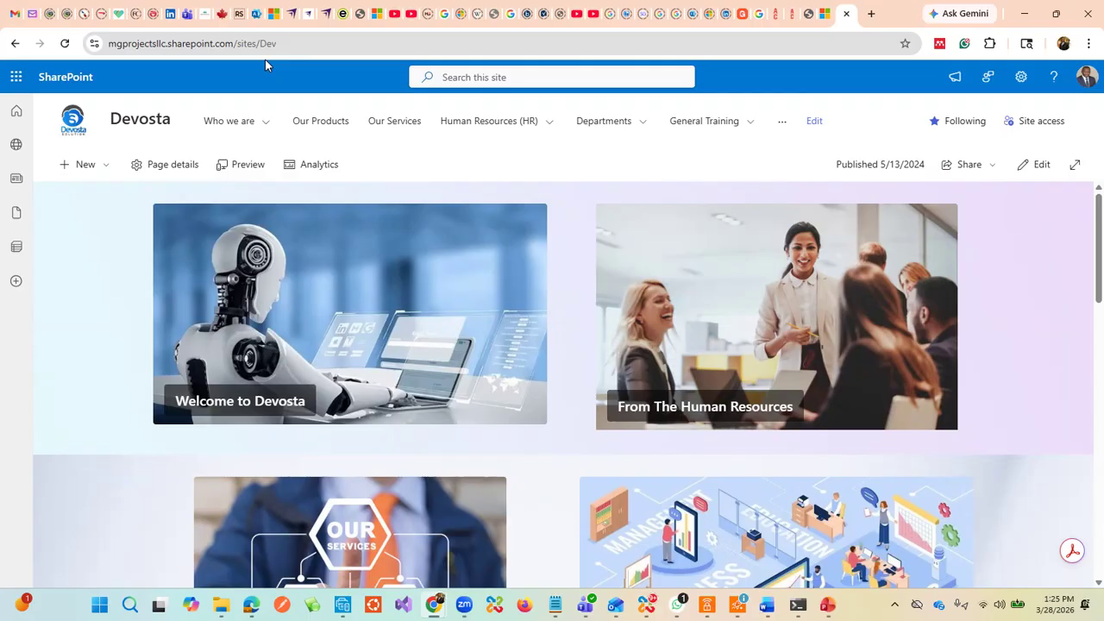
scroll(394, 234, "down", 6)
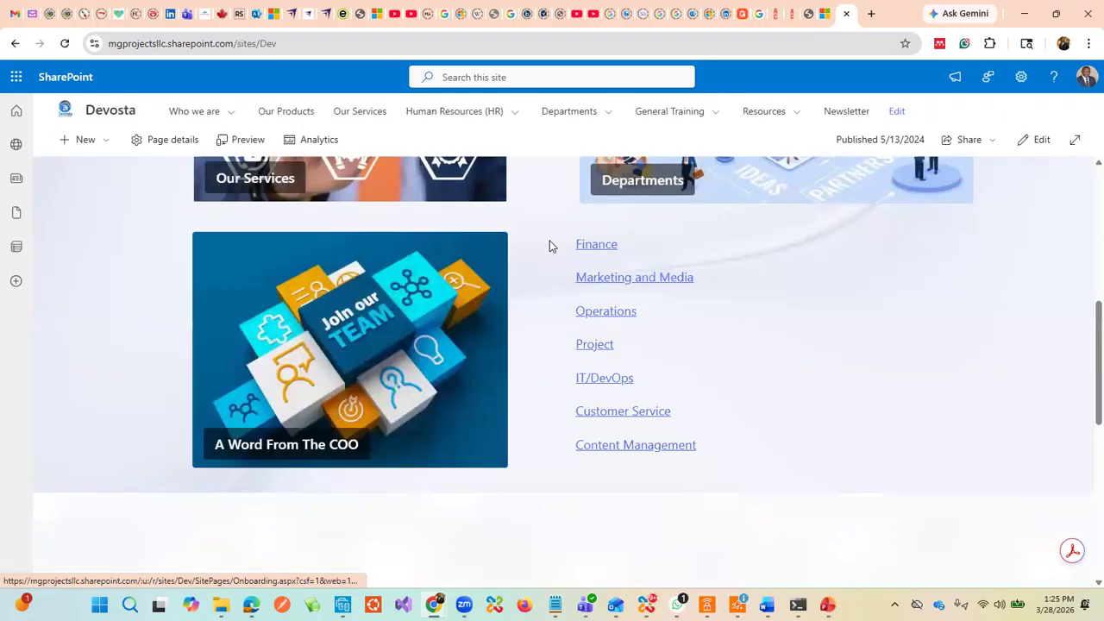
scroll(552, 244, "up", 4)
scroll(556, 237, "down", 3)
scroll(529, 204, "up", 5)
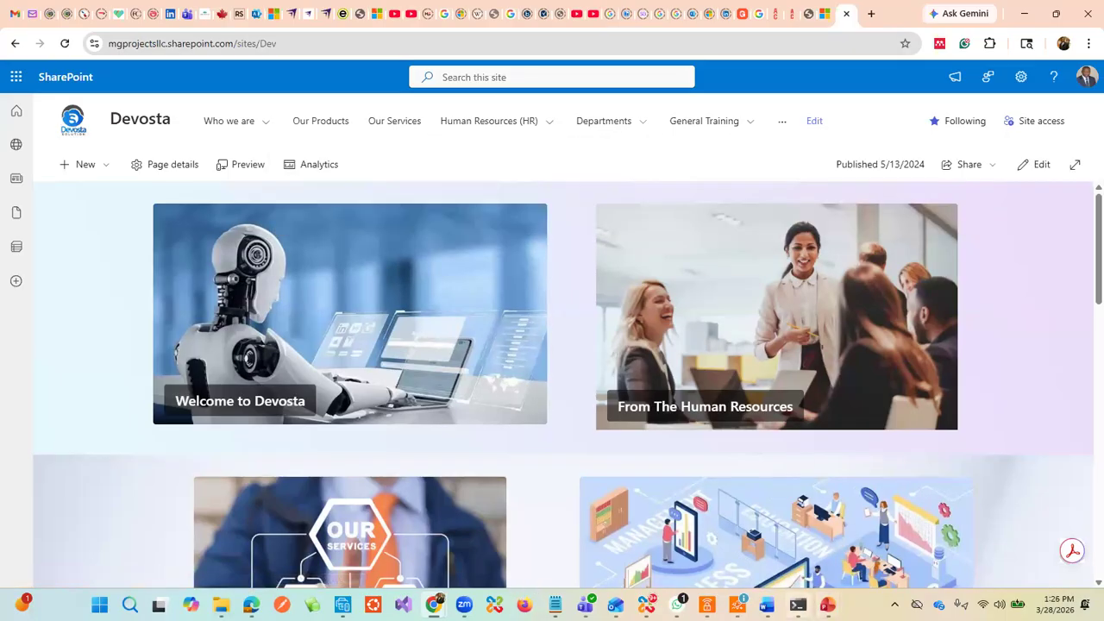
Step: Switch to the Notes_Week_3_1 PowerPoint deck on slide 2, 'What is SharePoint?'
mouse_move(828, 605)
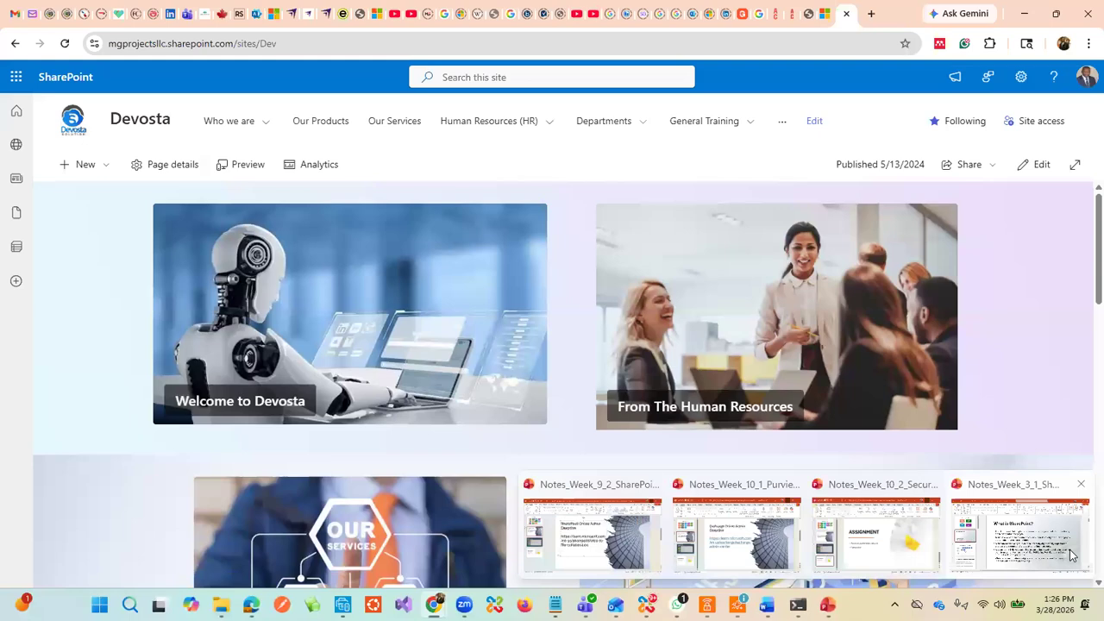
left_click(1072, 554)
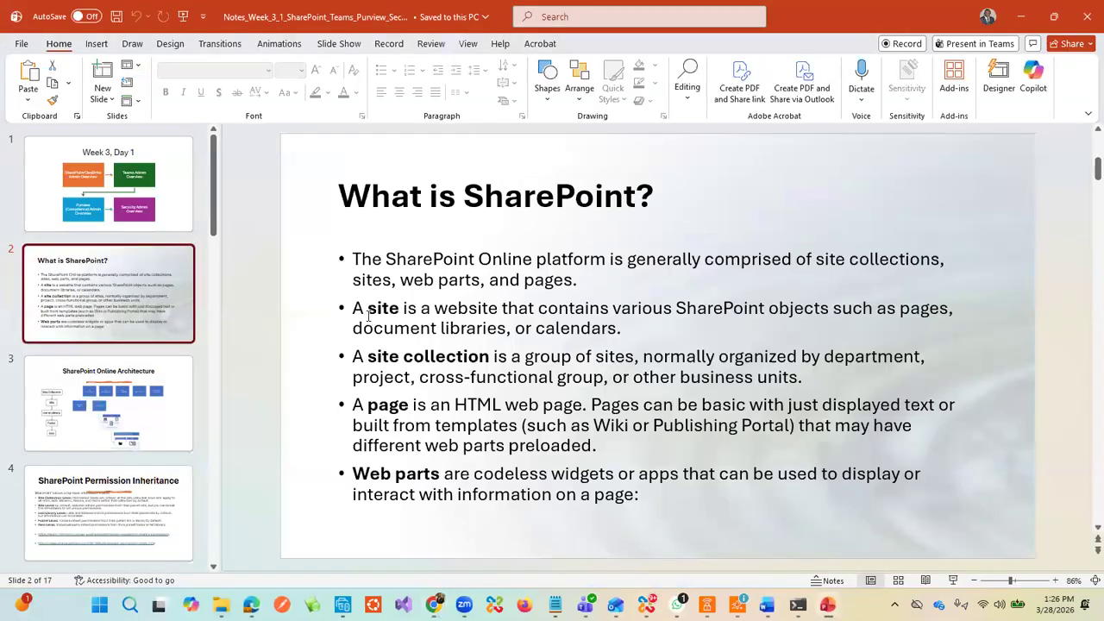
left_click(403, 319)
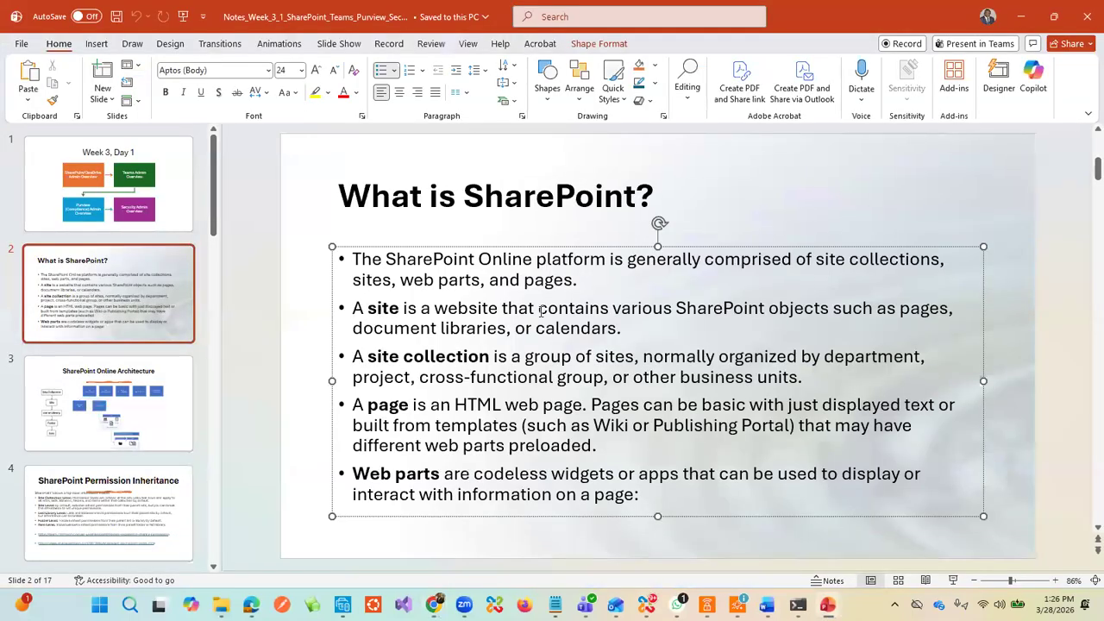